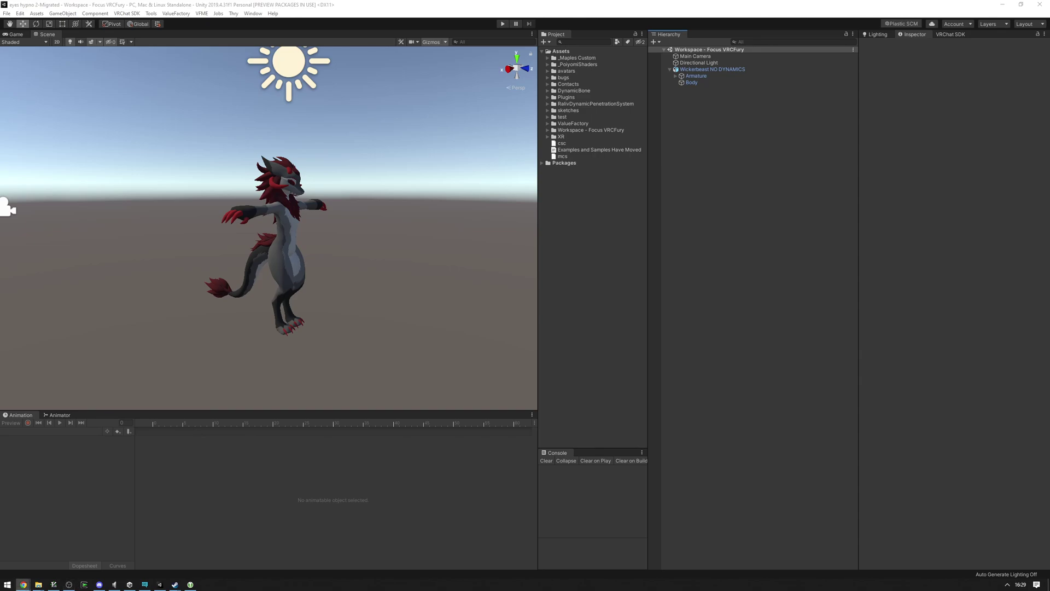
Step: Review the VRCFury home page and its benefits section in the browser
{"action": "left_click_drag", "start_coordinate": [0, 149], "coordinate": [533, 172]}
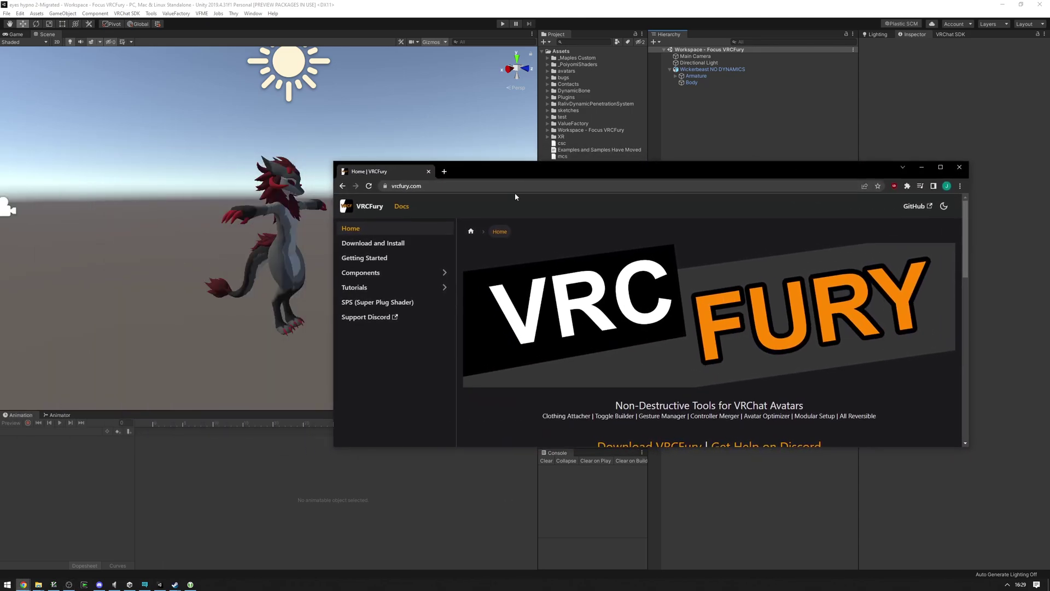
{"action": "scroll", "coordinate": [565, 260], "scroll_direction": "down", "scroll_amount": 6}
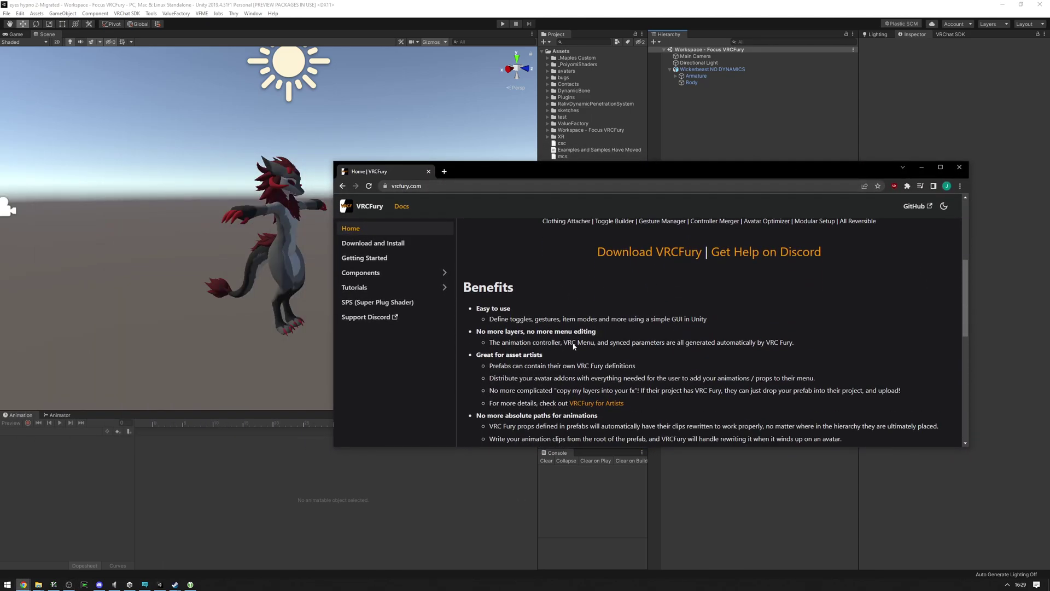
{"action": "scroll", "coordinate": [398, 252], "scroll_direction": "up", "scroll_amount": 4}
{"action": "left_click", "coordinate": [397, 244]}
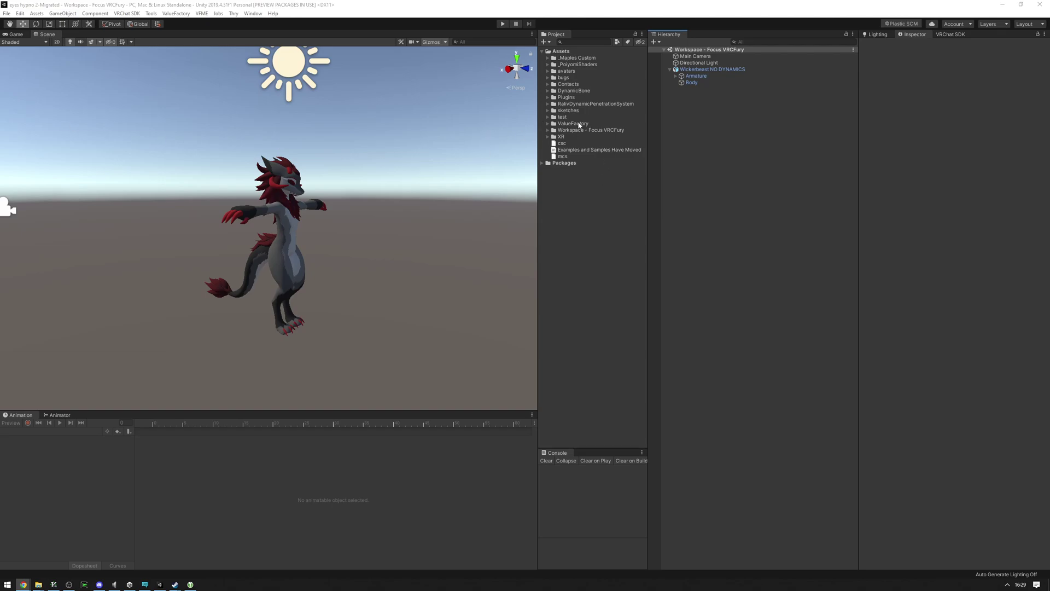
Step: Add the Hypno Focus prefab from the Hypno Eyes 2 Focus DLC's Focus Prefab folder as a child of the Wickerbeast NO DYNAMICS avatar
{"action": "left_click", "coordinate": [548, 124]}
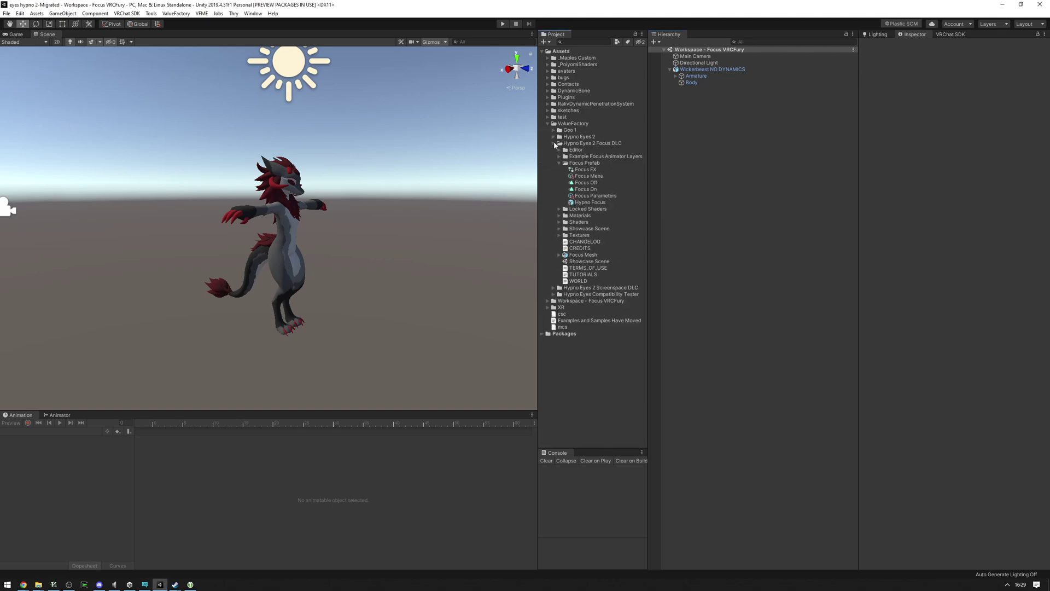
{"action": "left_click", "coordinate": [595, 138]}
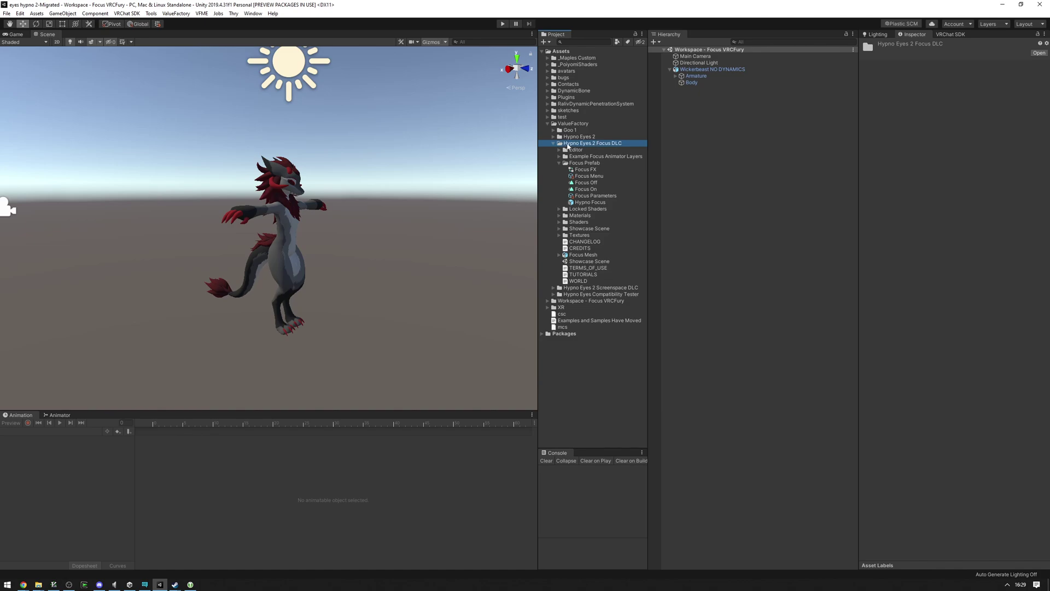
{"action": "left_click", "coordinate": [572, 123]}
{"action": "left_click", "coordinate": [564, 144]}
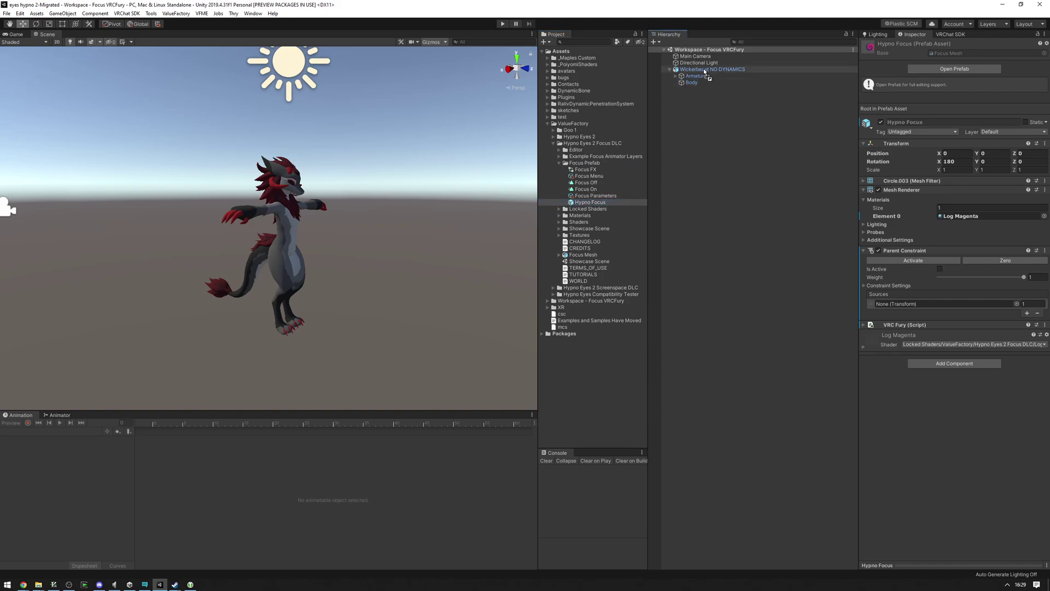
{"action": "left_click_drag", "start_coordinate": [704, 69], "coordinate": [704, 69]}
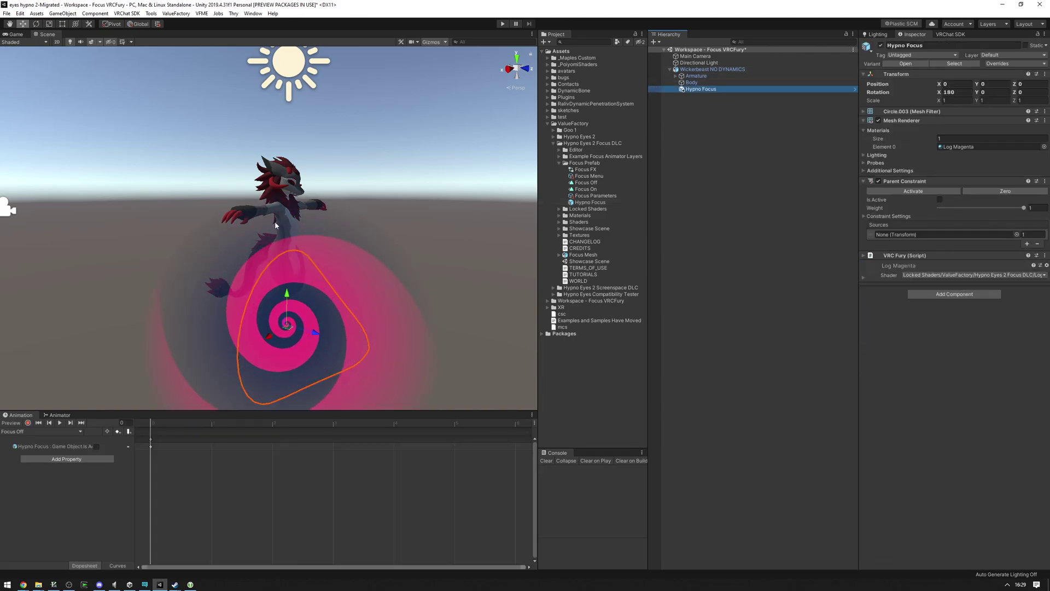
Step: Examine the controller, menu and parameter settings of the VRC Fury component on the Hypno Focus object
{"action": "right_click_drag", "start_coordinate": [276, 276], "coordinate": [328, 319]}
{"action": "key", "text": "a"}
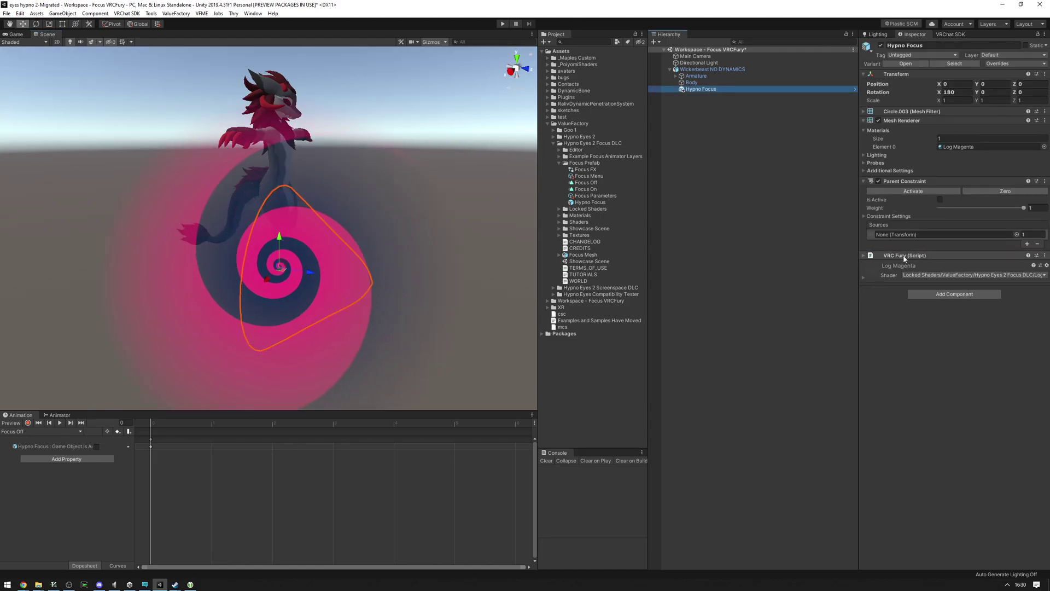
{"action": "left_click", "coordinate": [917, 256]}
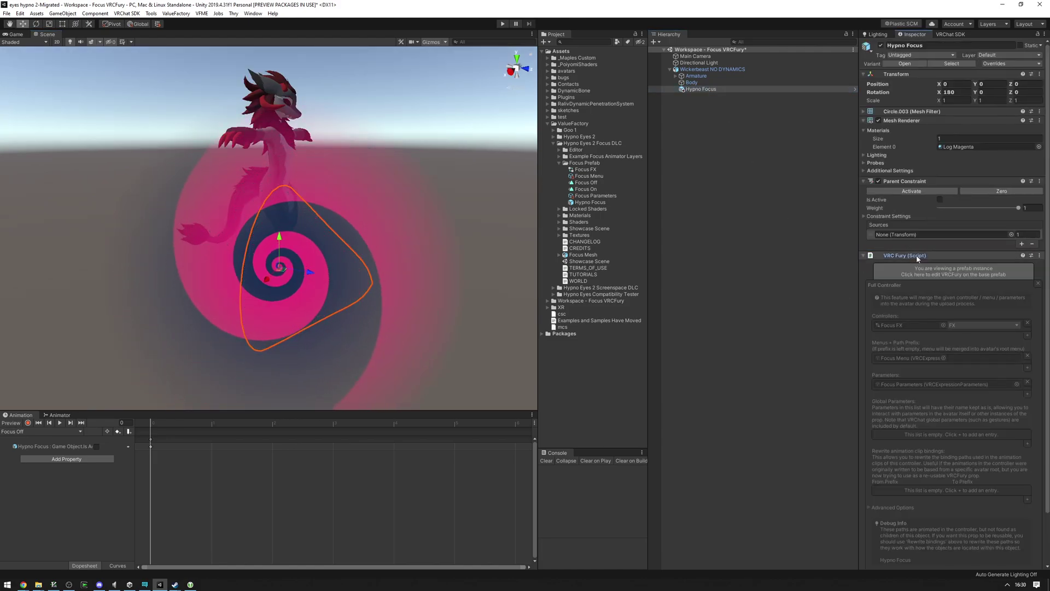
{"action": "scroll", "coordinate": [899, 272], "scroll_direction": "down", "scroll_amount": 2}
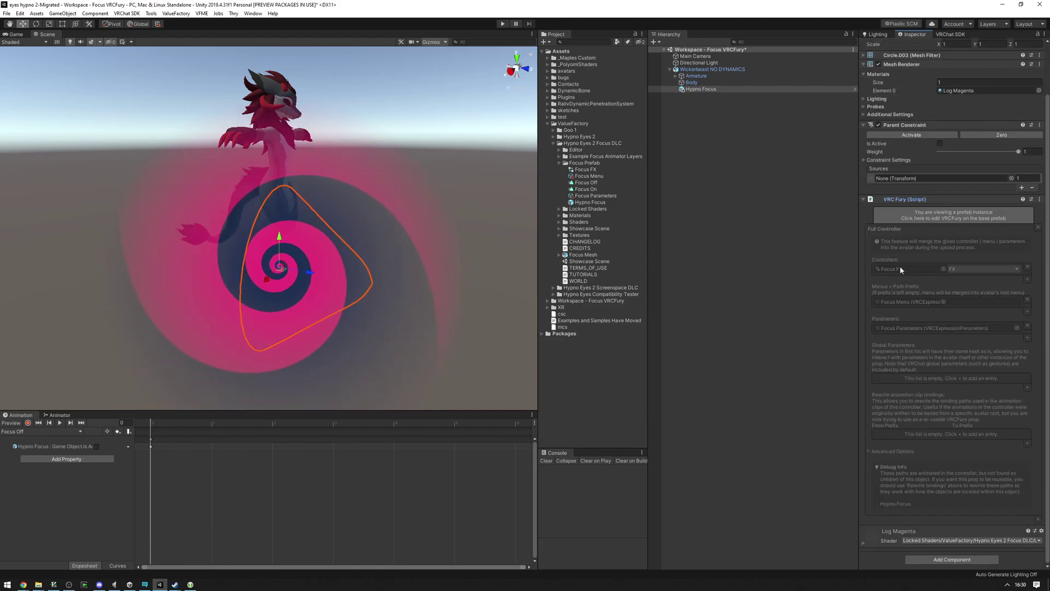
{"action": "left_click", "coordinate": [917, 197]}
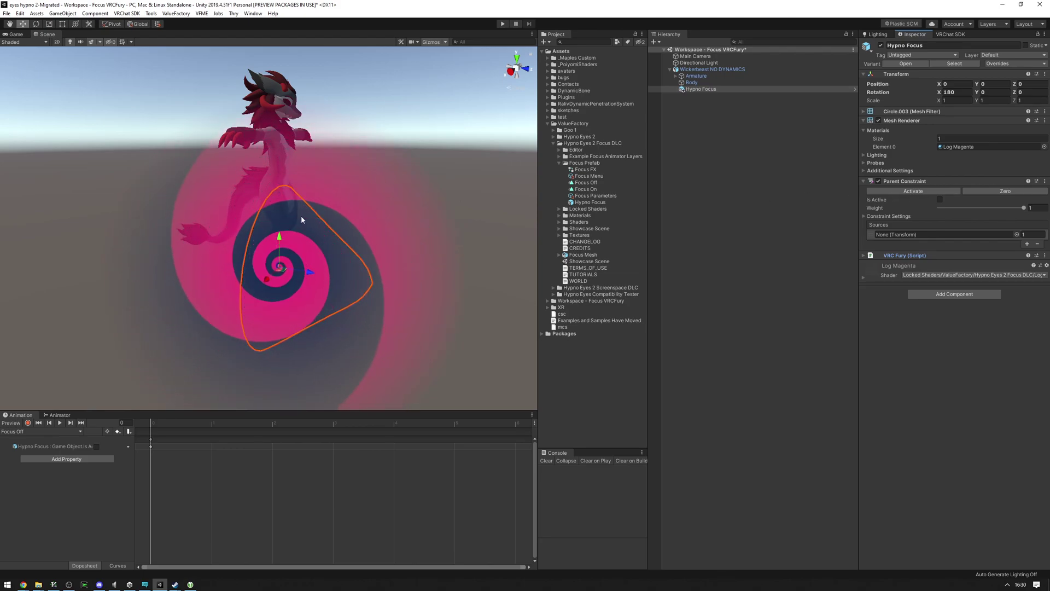
Step: Clear the Log Magenta material from Element 0 of Hypno Focus's Mesh Renderer to expose the bare cone mesh
{"action": "left_click_drag", "start_coordinate": [301, 219], "coordinate": [264, 216], "text": "alt"}
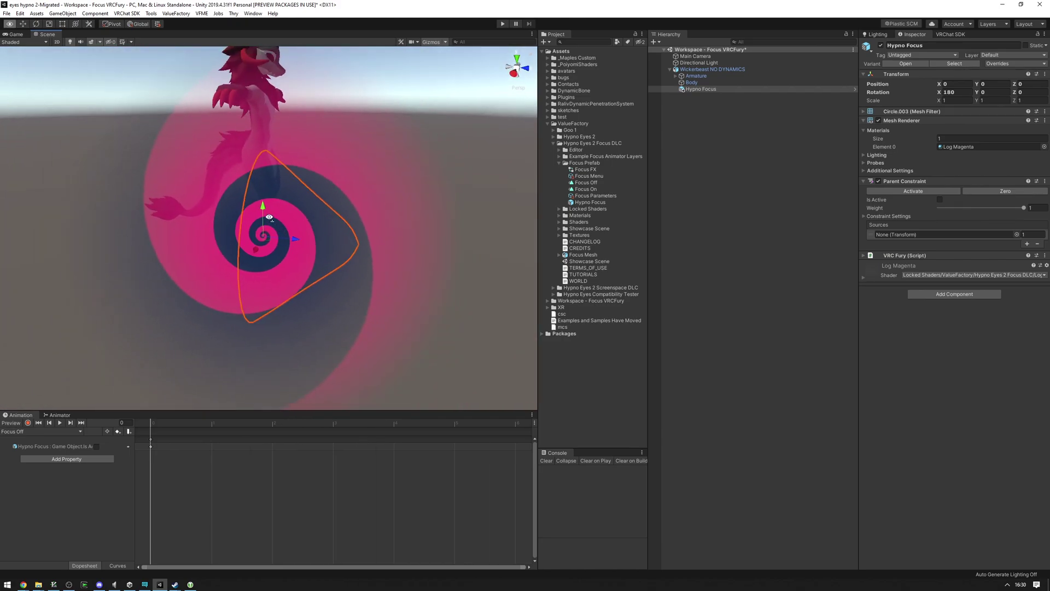
{"action": "left_click", "coordinate": [961, 149]}
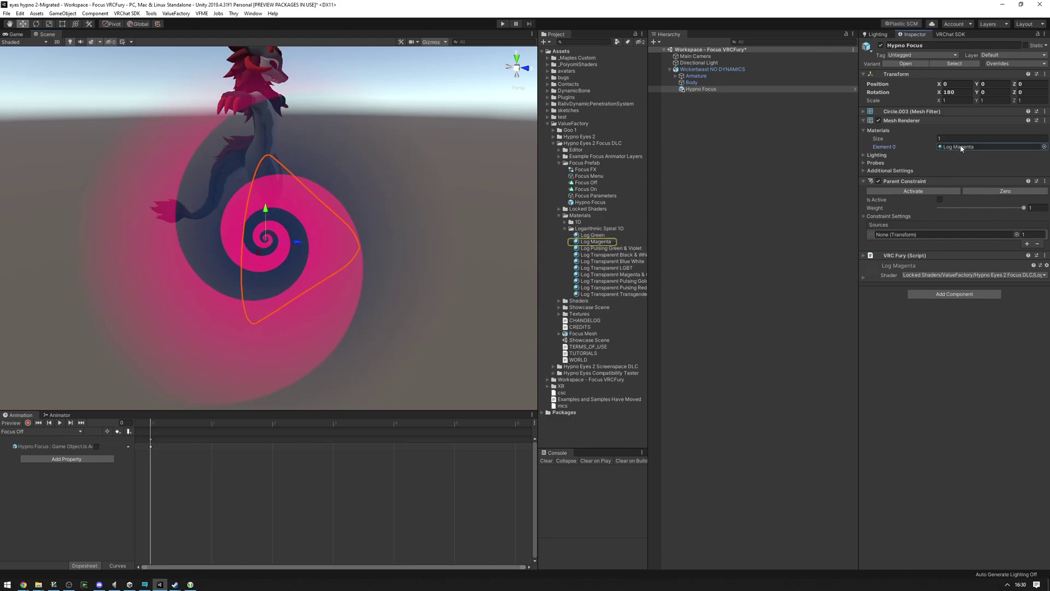
{"action": "key", "text": "Delete"}
{"action": "mouse_move", "coordinate": [306, 203]}
{"action": "left_mouse_down", "text": "alt"}
{"action": "mouse_move", "coordinate": [405, 202]}
{"action": "mouse_move", "coordinate": [288, 194]}
{"action": "left_mouse_up", "text": "alt"}
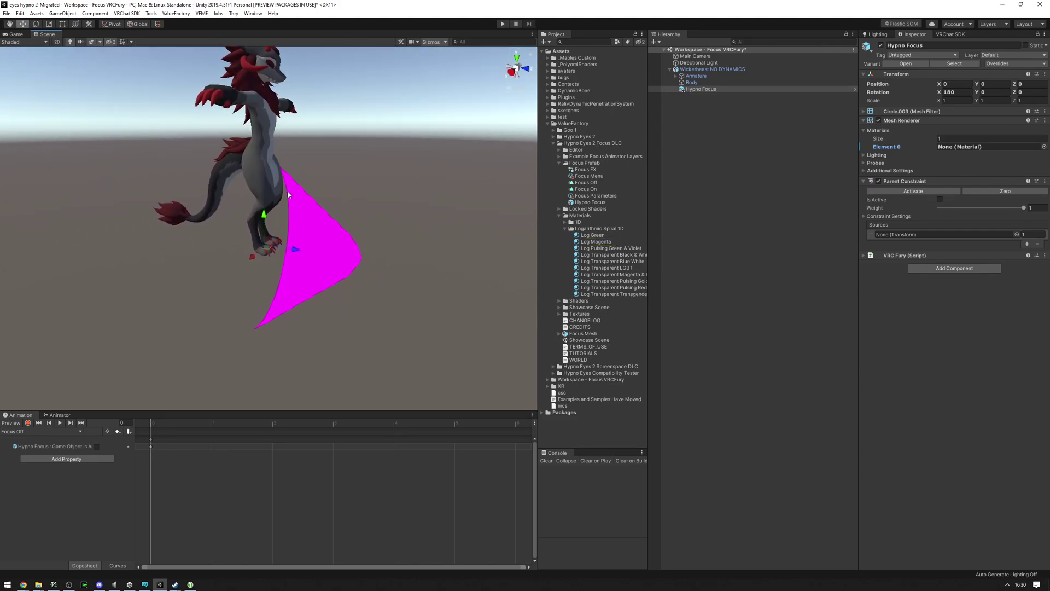
{"action": "mouse_move", "coordinate": [315, 237]}
{"action": "left_mouse_down", "text": "alt"}
{"action": "mouse_move", "coordinate": [397, 146]}
{"action": "mouse_move", "coordinate": [326, 241]}
{"action": "left_mouse_up", "text": "alt"}
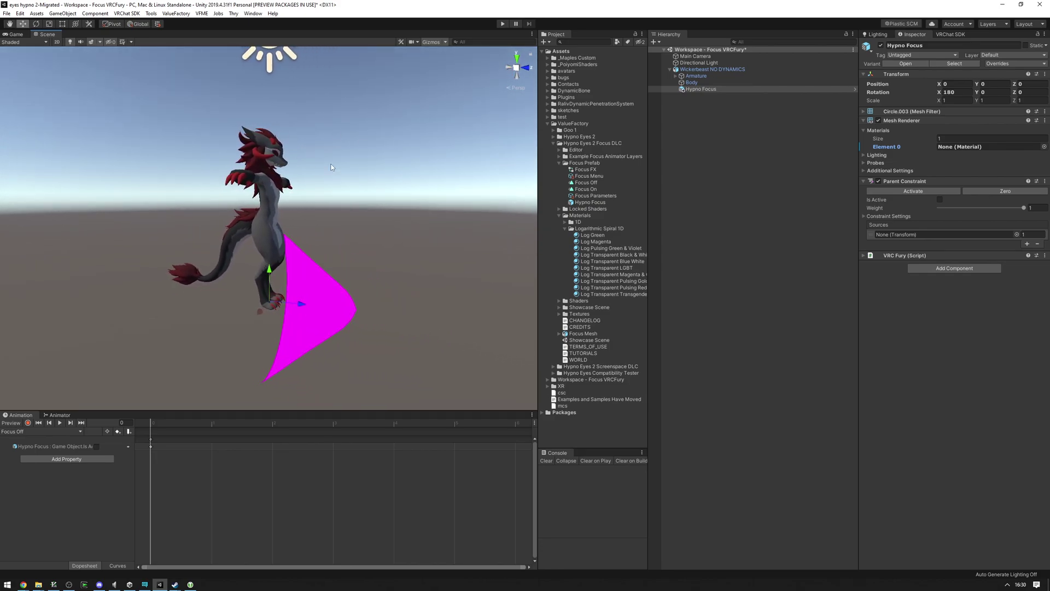
Step: Raise the Hypno Focus cone to the avatar's head height, at about Y 1.657, judging it from the side
{"action": "left_click_drag", "start_coordinate": [366, 176], "coordinate": [289, 170], "text": "alt"}
{"action": "left_click_drag", "start_coordinate": [234, 149], "coordinate": [218, 183], "text": "alt"}
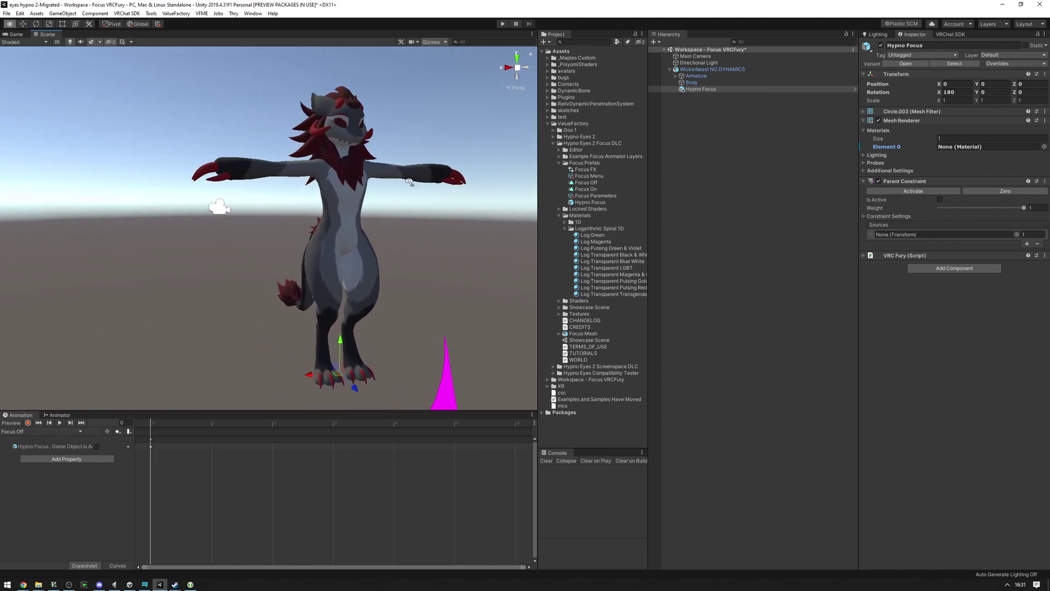
{"action": "left_click_drag", "start_coordinate": [409, 181], "coordinate": [316, 211], "text": "alt"}
{"action": "left_click_drag", "start_coordinate": [327, 129], "coordinate": [379, 143], "text": "alt"}
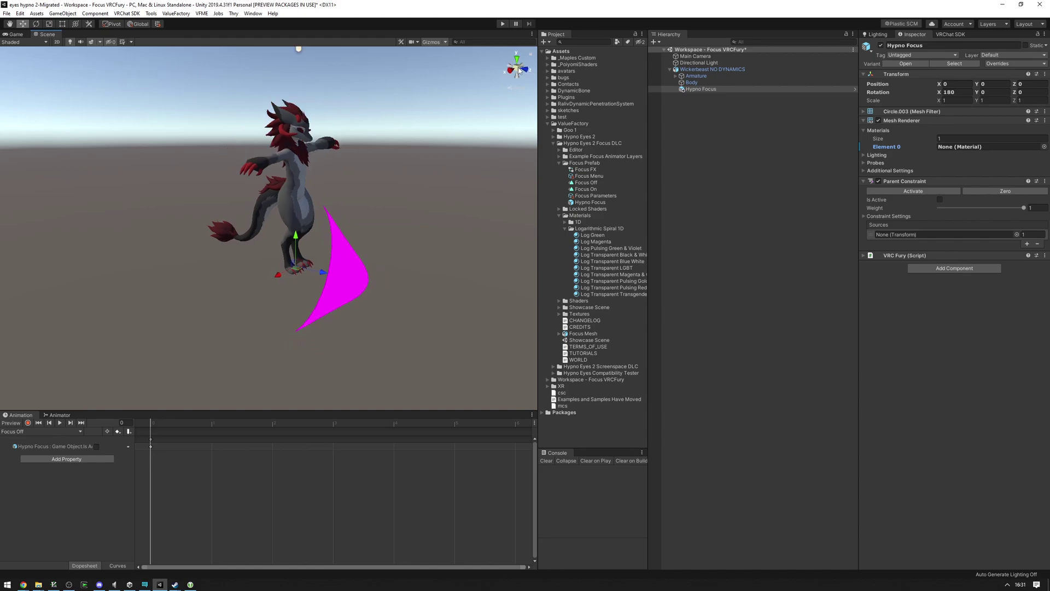
{"action": "left_click", "coordinate": [518, 70]}
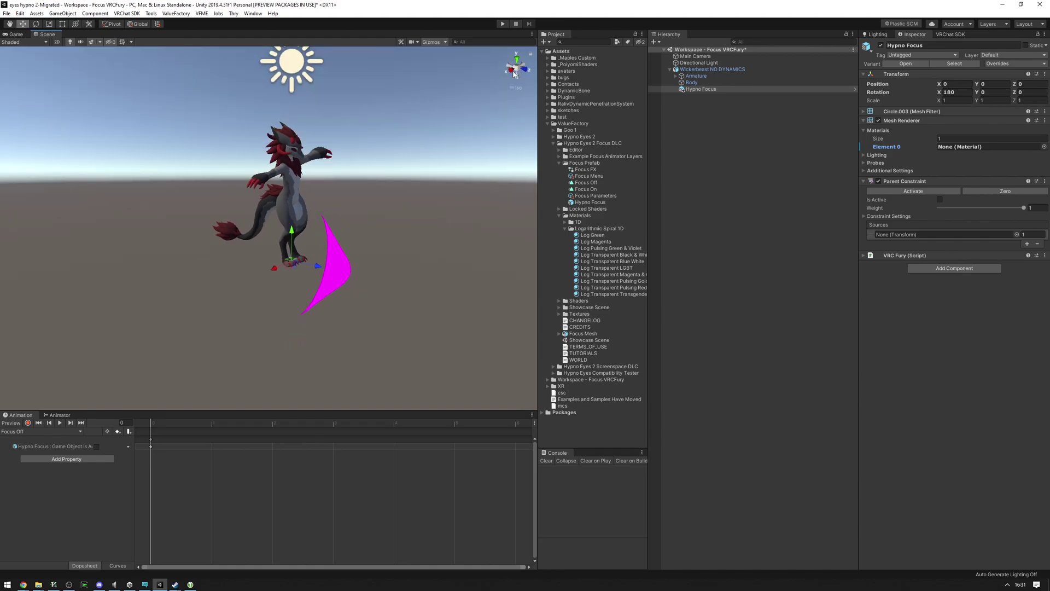
{"action": "left_click", "coordinate": [513, 72]}
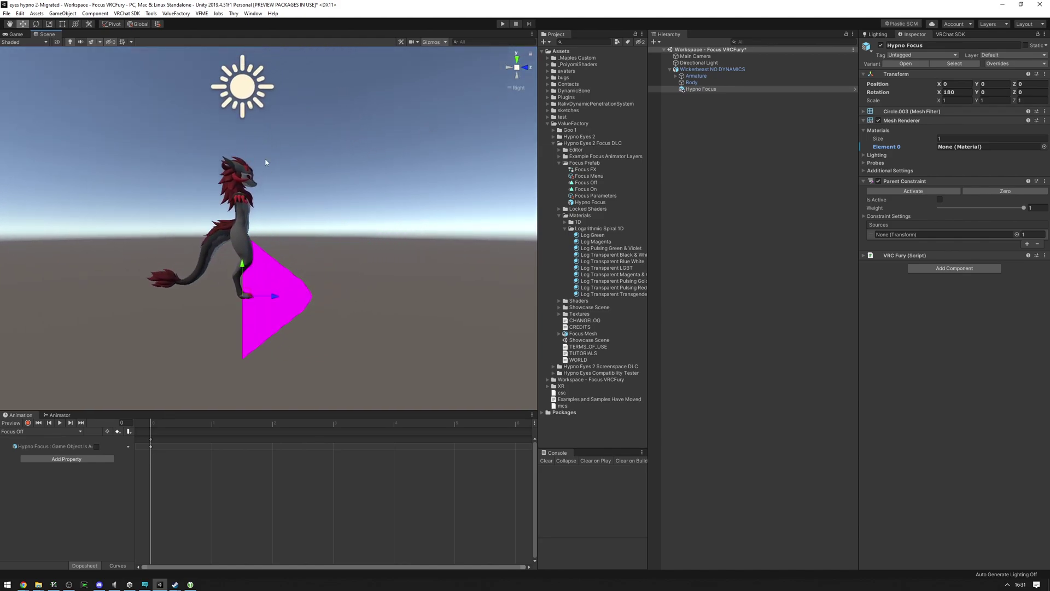
{"action": "middle_click_drag", "start_coordinate": [256, 199], "coordinate": [290, 209]}
{"action": "scroll", "coordinate": [288, 219], "scroll_direction": "up", "scroll_amount": 5}
{"action": "middle_click_drag", "start_coordinate": [263, 247], "coordinate": [244, 269]}
{"action": "left_click_drag", "start_coordinate": [241, 288], "coordinate": [242, 145]}
{"action": "scroll", "coordinate": [246, 164], "scroll_direction": "up", "scroll_amount": 3}
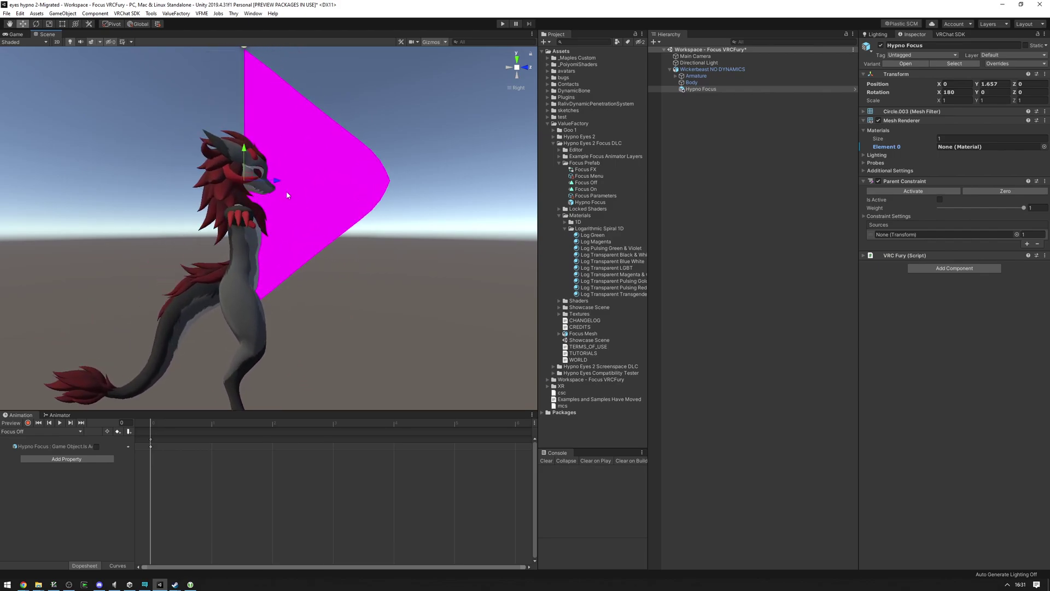
Step: Fine-tune the Hypno Focus cone against the avatar's face to about Y 1.689 and Z 0.157
{"action": "mouse_move", "coordinate": [286, 191]}
{"action": "left_mouse_down"}
{"action": "mouse_move", "coordinate": [303, 199]}
{"action": "mouse_move", "coordinate": [290, 180]}
{"action": "left_mouse_up"}
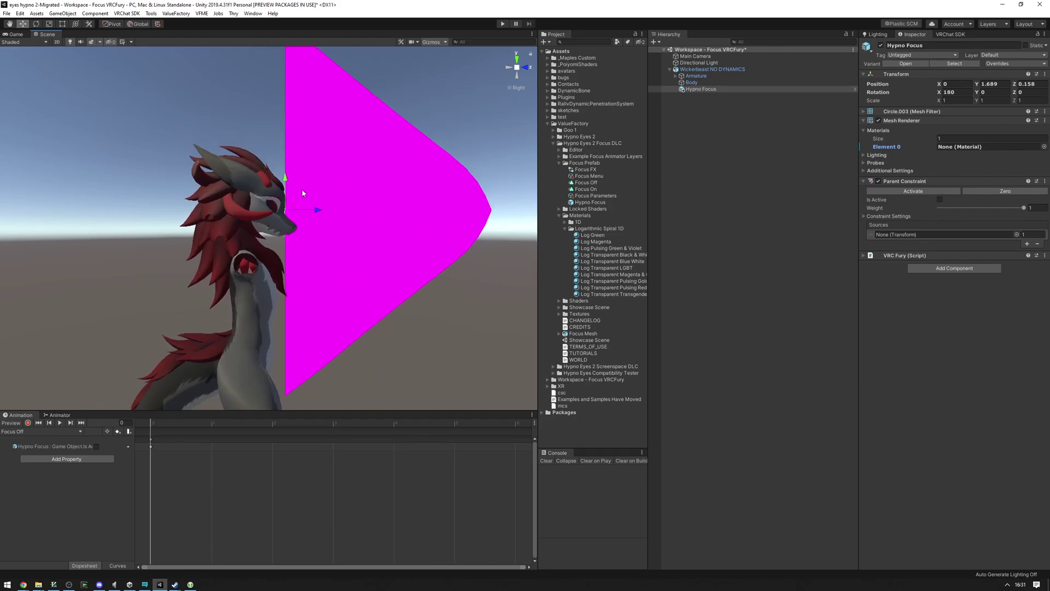
{"action": "left_click_drag", "start_coordinate": [318, 214], "coordinate": [316, 215]}
{"action": "scroll", "coordinate": [295, 225], "scroll_direction": "up", "scroll_amount": 3}
{"action": "right_click_drag", "start_coordinate": [295, 226], "coordinate": [294, 225]}
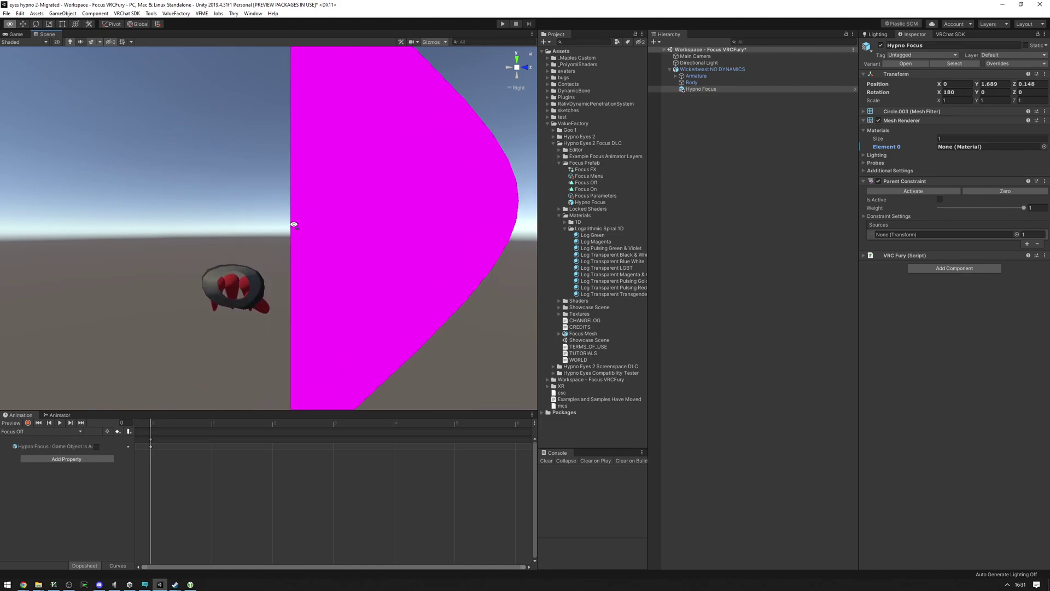
{"action": "scroll", "coordinate": [294, 224], "scroll_direction": "down", "scroll_amount": 2}
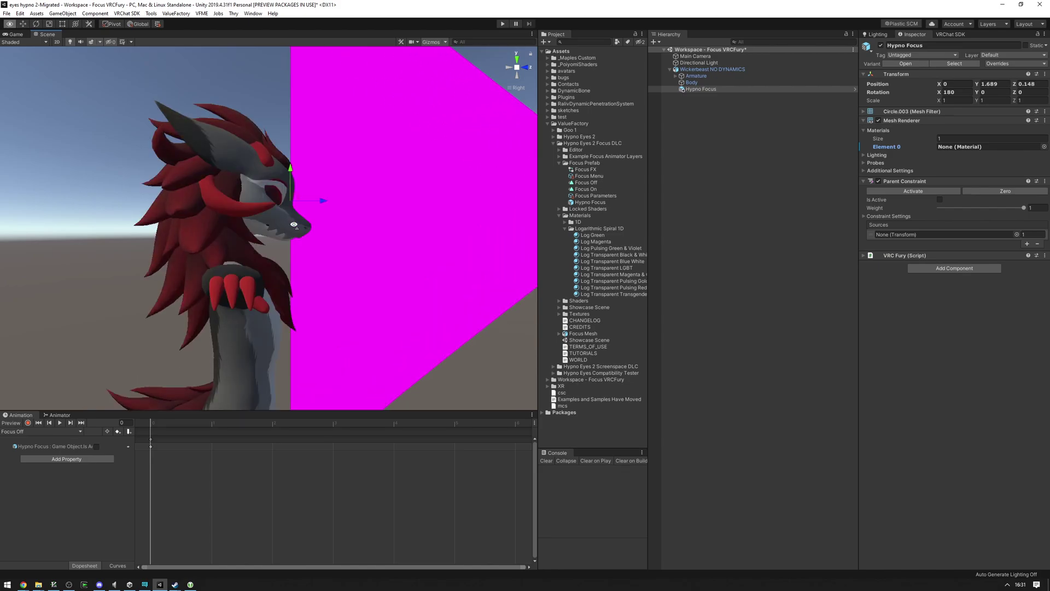
{"action": "mouse_move", "coordinate": [327, 202]}
{"action": "left_mouse_down"}
{"action": "mouse_move", "coordinate": [341, 205]}
{"action": "mouse_move", "coordinate": [331, 206]}
{"action": "left_mouse_up"}
{"action": "scroll", "coordinate": [379, 206], "scroll_direction": "down", "scroll_amount": 4}
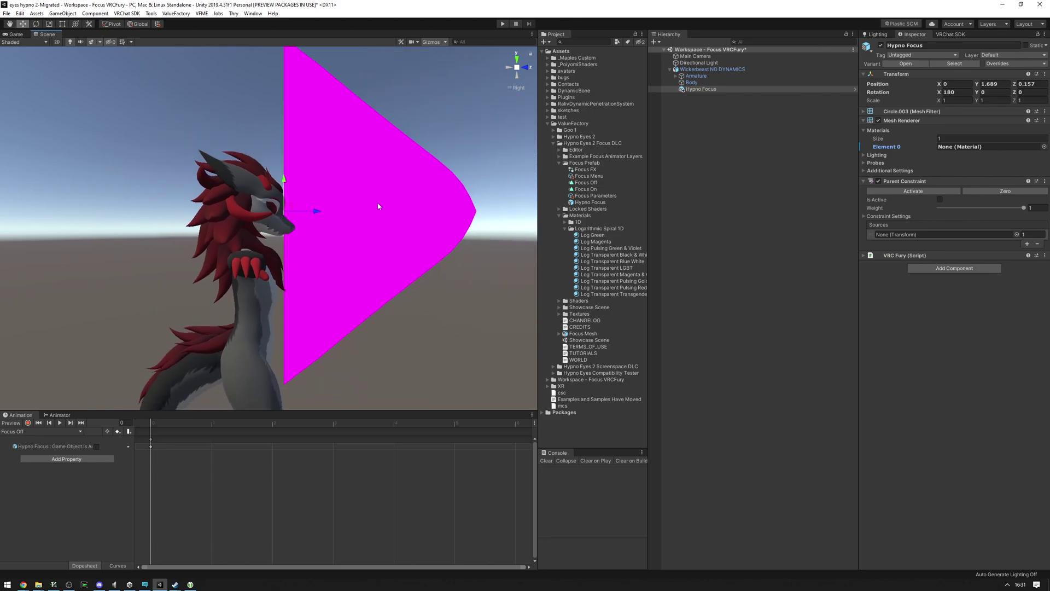
Step: Assign the Log Magenta material from the Logarithmic Spiral 1D folder to Element 0 of Hypno Focus's Mesh Renderer
{"action": "left_click", "coordinate": [516, 70]}
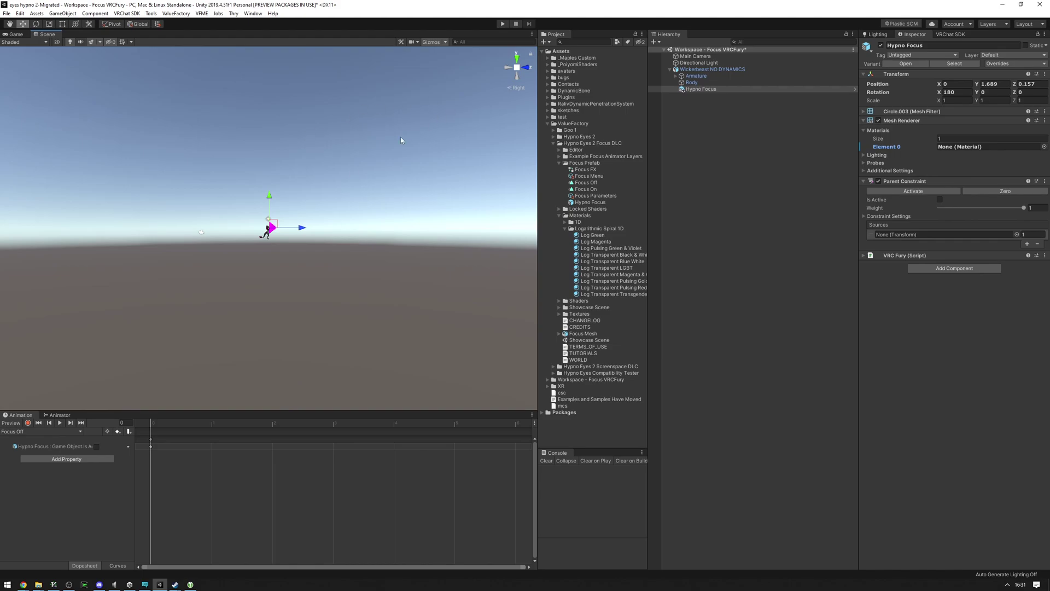
{"action": "key", "text": "f"}
{"action": "right_click_drag", "start_coordinate": [359, 225], "coordinate": [326, 266]}
{"action": "left_click_drag", "start_coordinate": [326, 267], "coordinate": [320, 268], "text": "alt"}
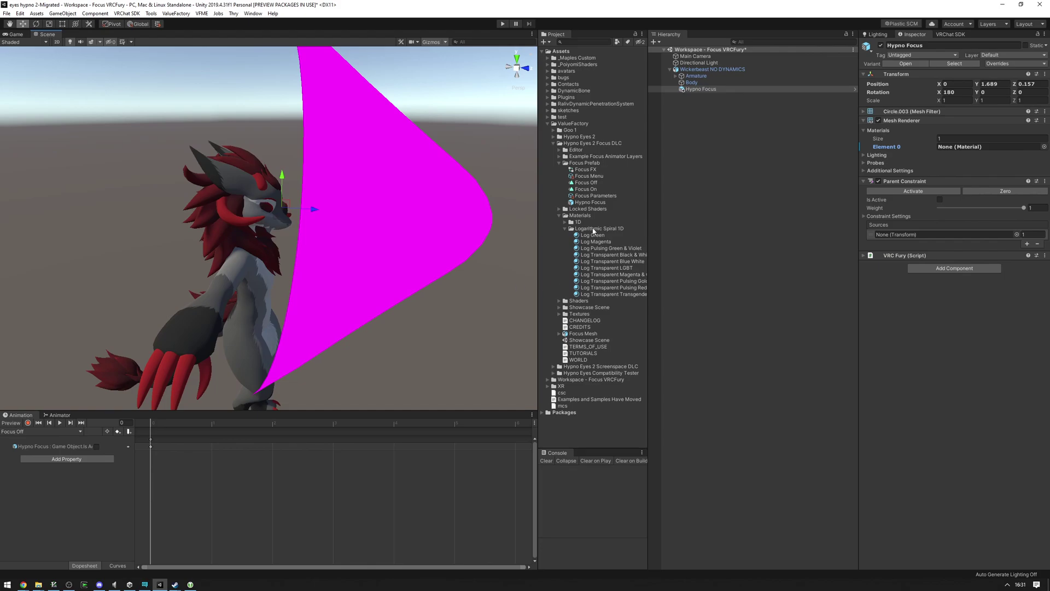
{"action": "mouse_move", "coordinate": [420, 242]}
{"action": "right_mouse_down"}
{"action": "mouse_move", "coordinate": [399, 256]}
{"action": "mouse_move", "coordinate": [422, 239]}
{"action": "right_mouse_up"}
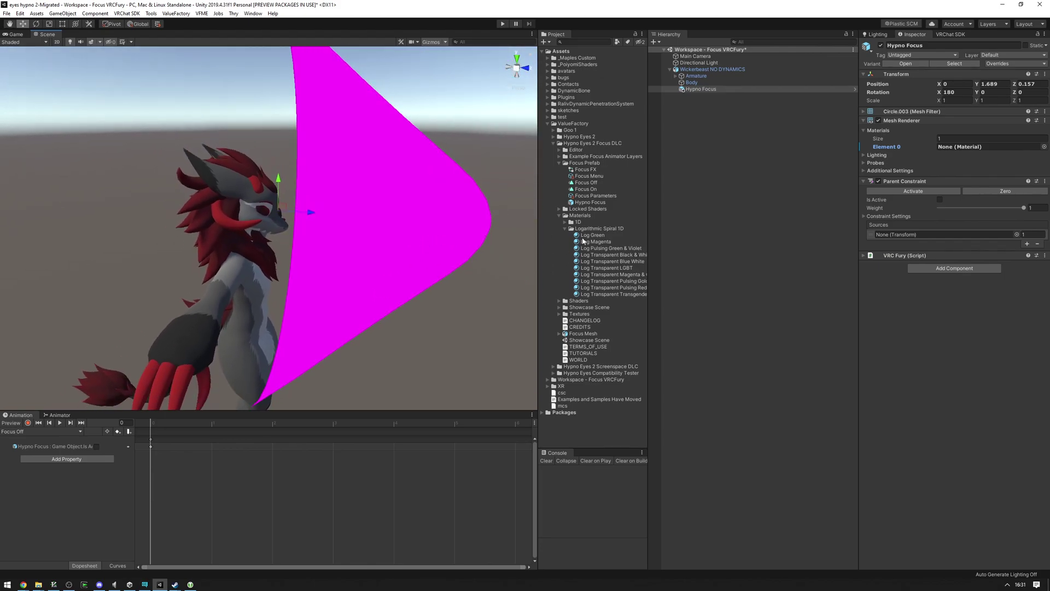
{"action": "left_click_drag", "start_coordinate": [594, 245], "coordinate": [953, 146]}
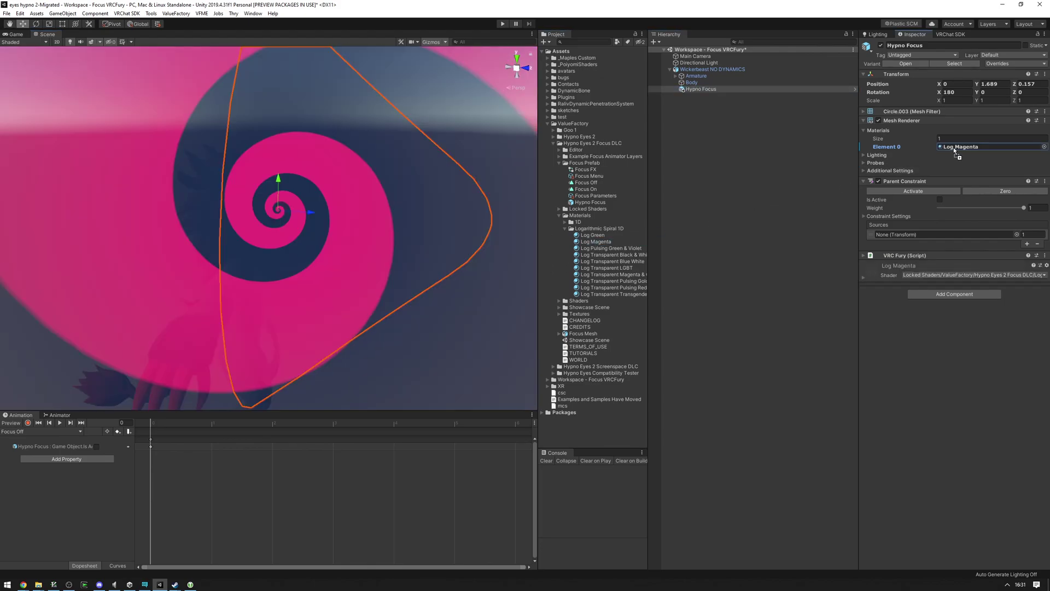
Step: Set the avatar's Head bone, found under Hips, Spine, Chest and Neck, as the source of Hypno Focus's Parent Constraint
{"action": "mouse_move", "coordinate": [354, 208]}
{"action": "left_mouse_down", "text": "alt"}
{"action": "mouse_move", "coordinate": [530, 199]}
{"action": "mouse_move", "coordinate": [337, 202]}
{"action": "left_mouse_up", "text": "alt"}
{"action": "scroll", "coordinate": [348, 198], "scroll_direction": "down", "scroll_amount": 8}
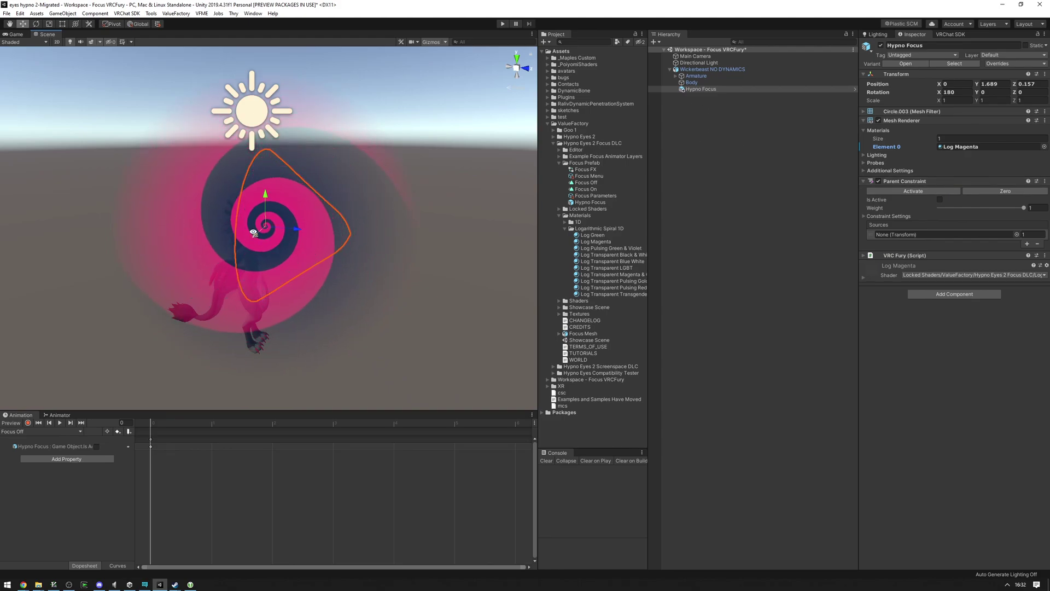
{"action": "right_click_drag", "start_coordinate": [256, 230], "coordinate": [235, 256]}
{"action": "scroll", "coordinate": [234, 255], "scroll_direction": "up", "scroll_amount": 7}
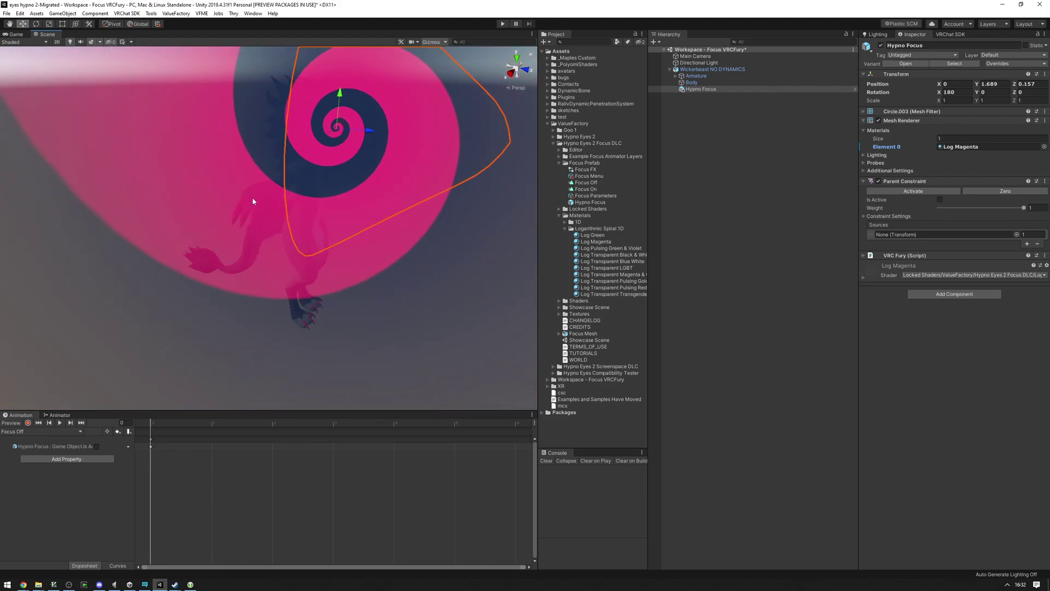
{"action": "left_click", "coordinate": [676, 76]}
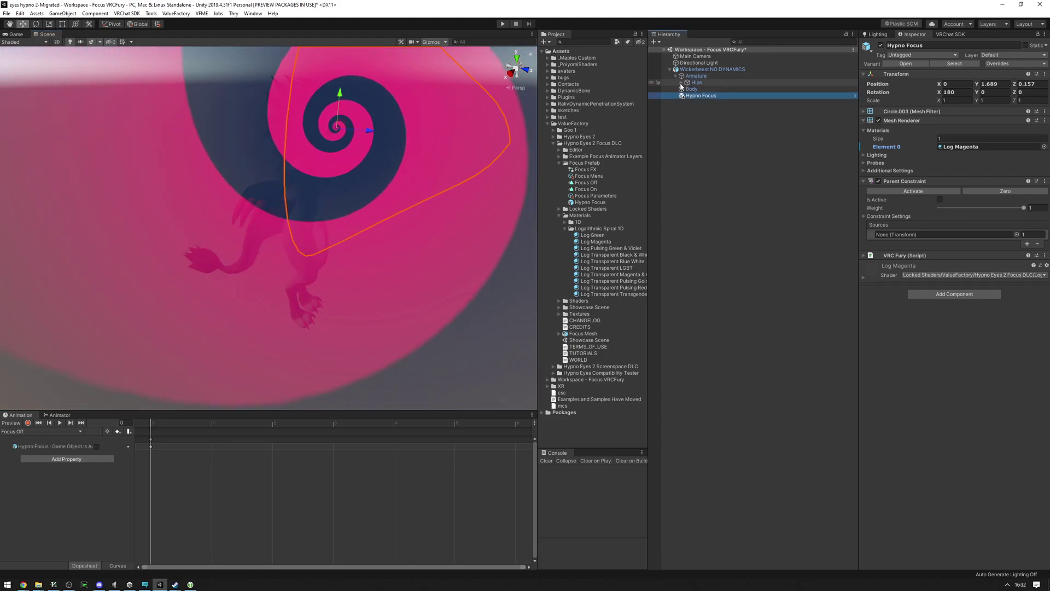
{"action": "left_click", "coordinate": [682, 83]}
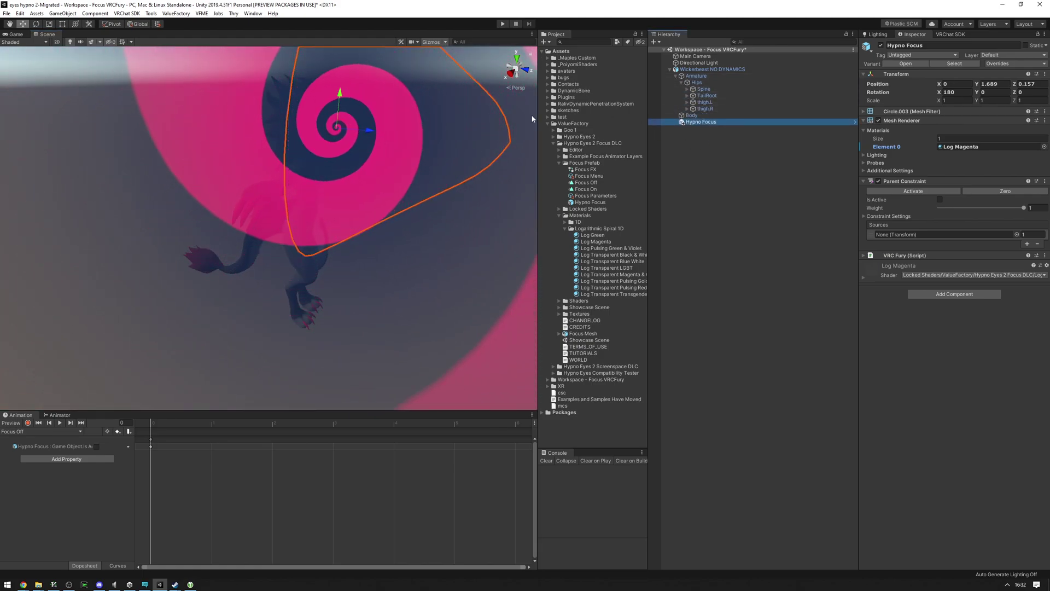
{"action": "right_click_drag", "start_coordinate": [340, 171], "coordinate": [362, 131]}
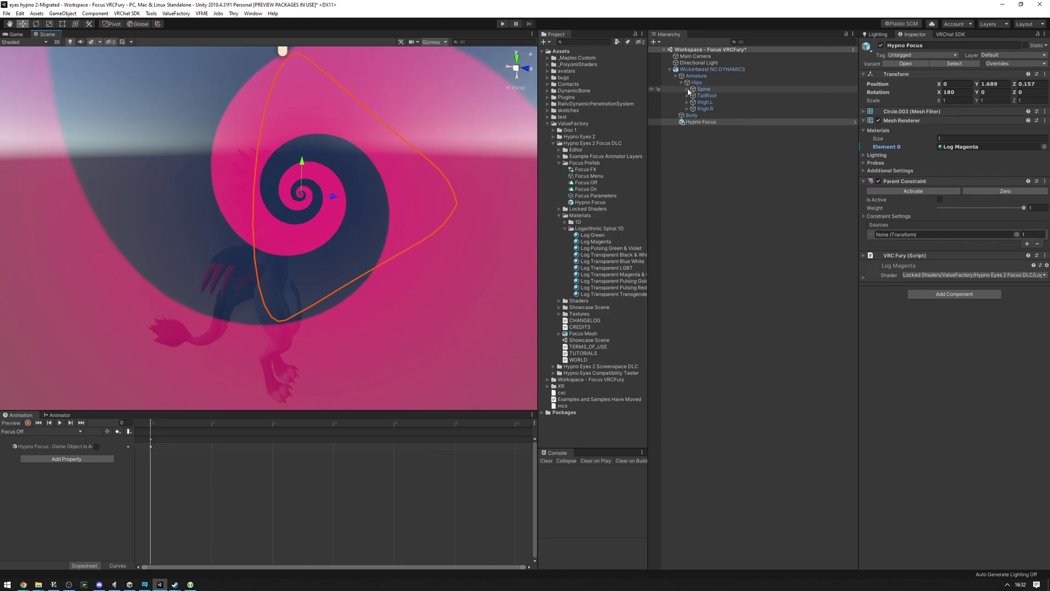
{"action": "left_click", "coordinate": [687, 89]}
{"action": "left_click", "coordinate": [692, 96]}
{"action": "left_click", "coordinate": [699, 116]}
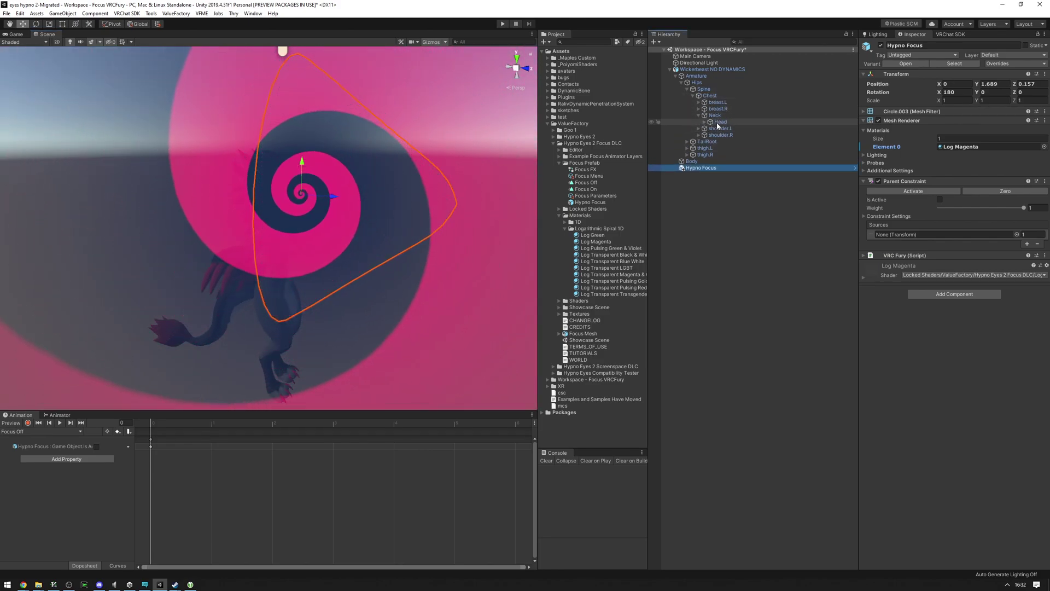
{"action": "left_click_drag", "start_coordinate": [715, 123], "coordinate": [908, 234]}
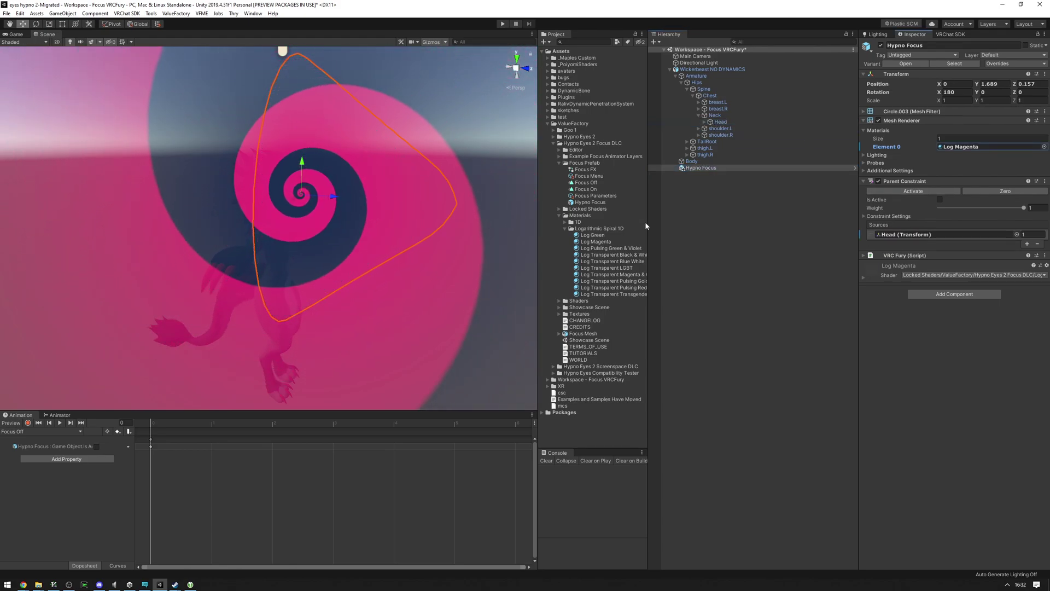
Step: Activate Hypno Focus's Parent Constraint and test it by trying to move the cone along the Z axis
{"action": "left_click_drag", "start_coordinate": [312, 143], "coordinate": [354, 157], "text": "alt"}
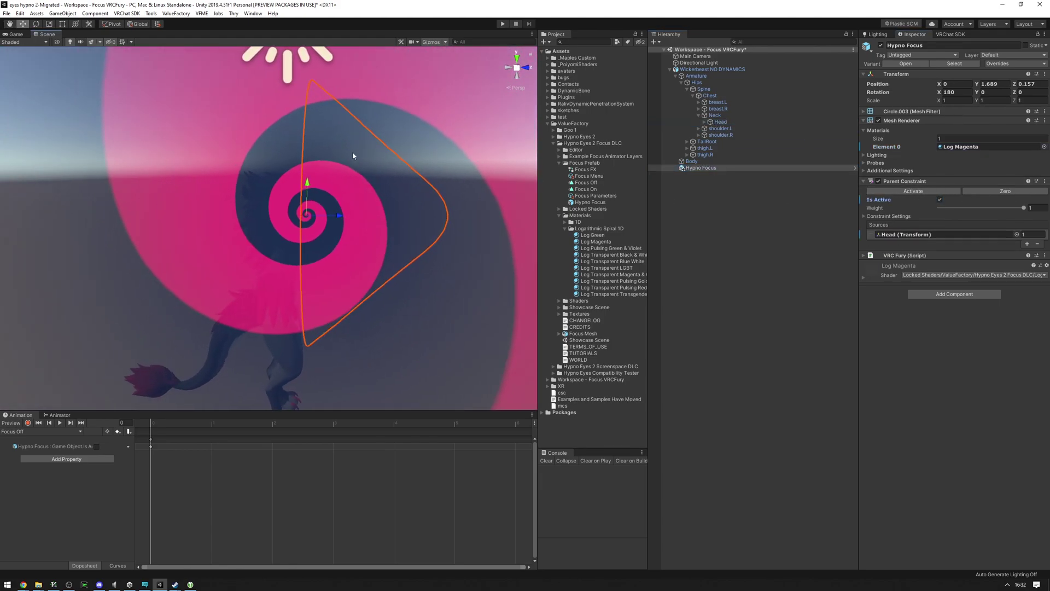
{"action": "left_click_drag", "start_coordinate": [345, 215], "coordinate": [536, 203]}
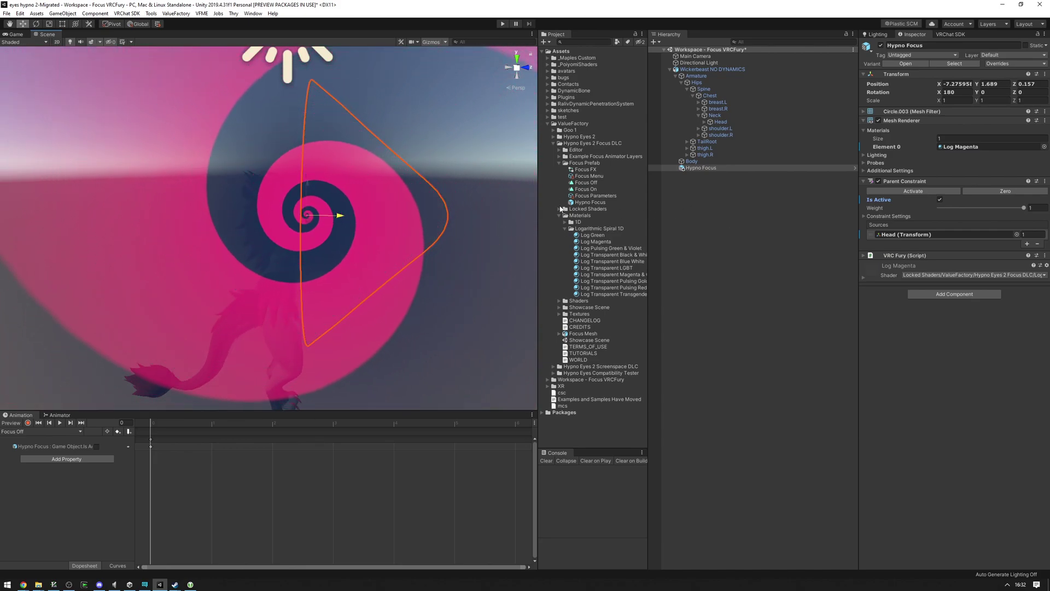
{"action": "left_click_drag", "start_coordinate": [308, 153], "coordinate": [336, 140], "text": "alt"}
Step: Disable the Hypno Focus object so the cone is hidden on the avatar by default
{"action": "left_click", "coordinate": [704, 168]}
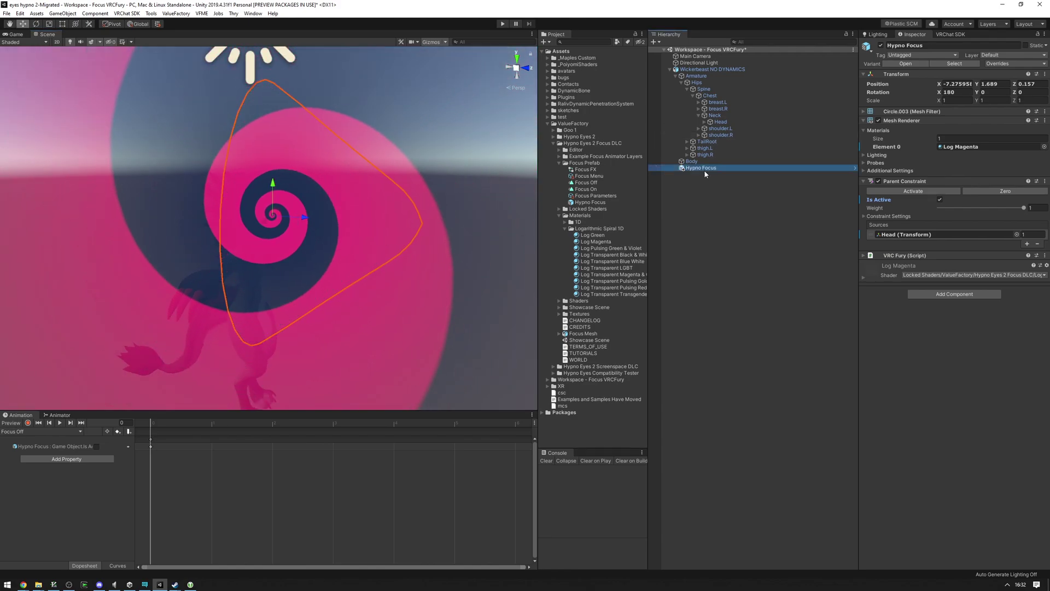
{"action": "left_click", "coordinate": [881, 46]}
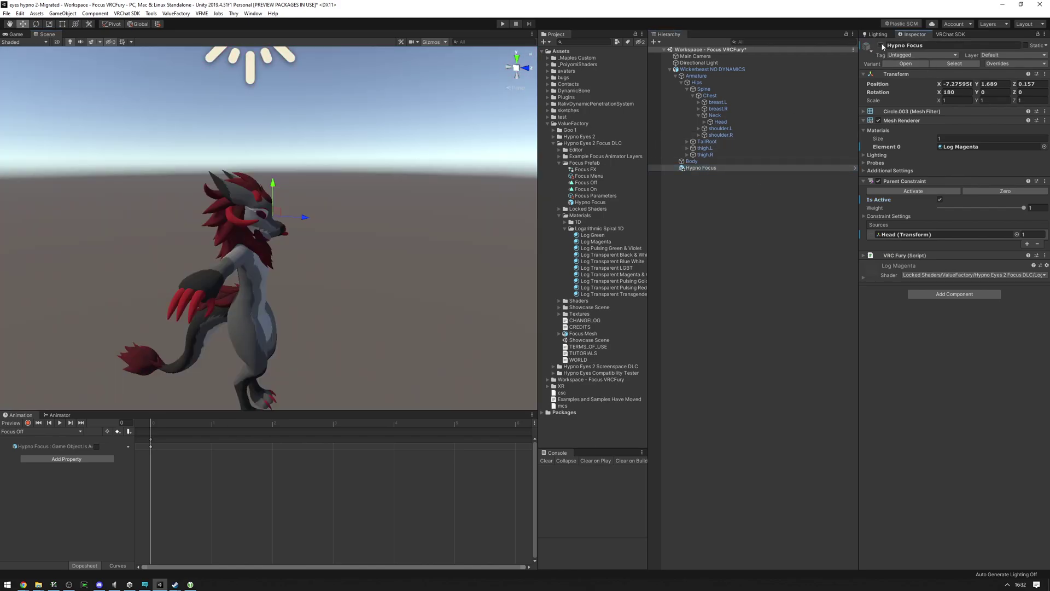
{"action": "mouse_move", "coordinate": [298, 146]}
{"action": "left_mouse_down", "text": "alt"}
{"action": "mouse_move", "coordinate": [318, 142]}
{"action": "mouse_move", "coordinate": [288, 150]}
{"action": "left_mouse_up", "text": "alt"}
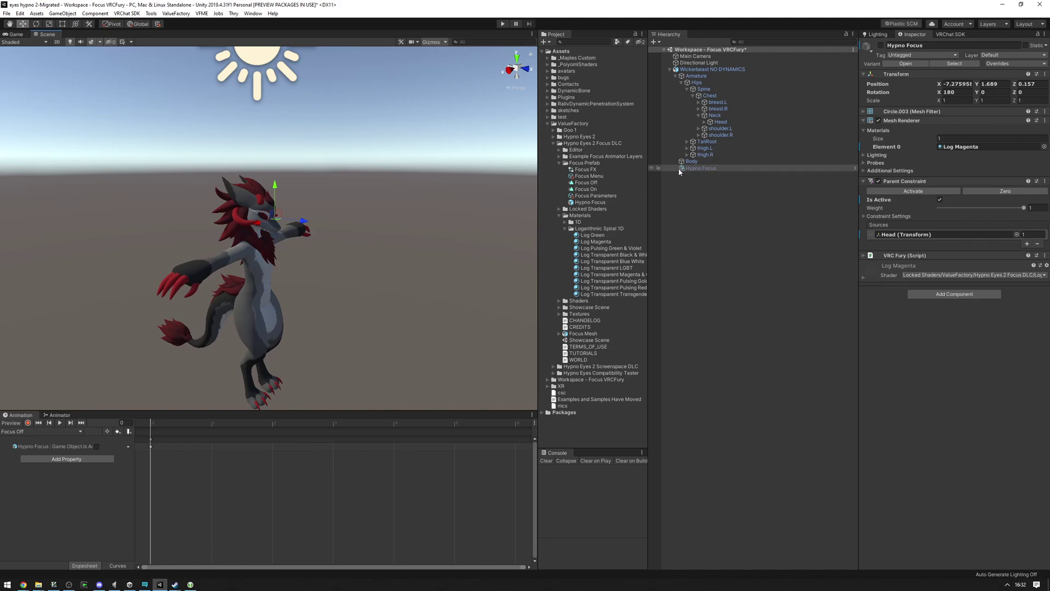
{"action": "scroll", "coordinate": [475, 221], "scroll_direction": "up", "scroll_amount": 4}
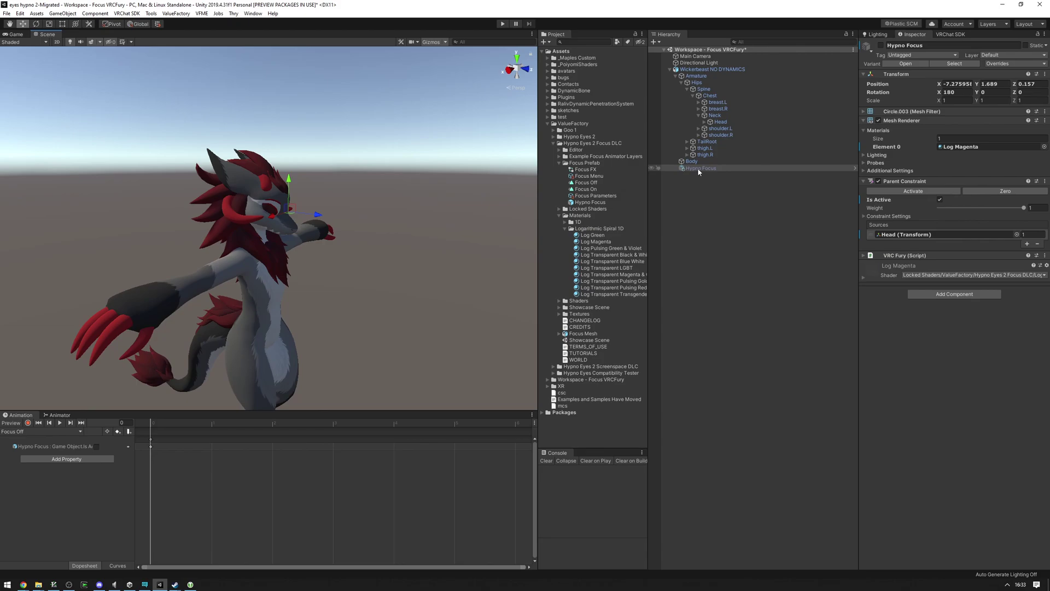
Step: Check the Focus Menu asset and open the Focus FX controller from the Focus Prefab folder in an enlarged Animator view
{"action": "left_click", "coordinate": [596, 176]}
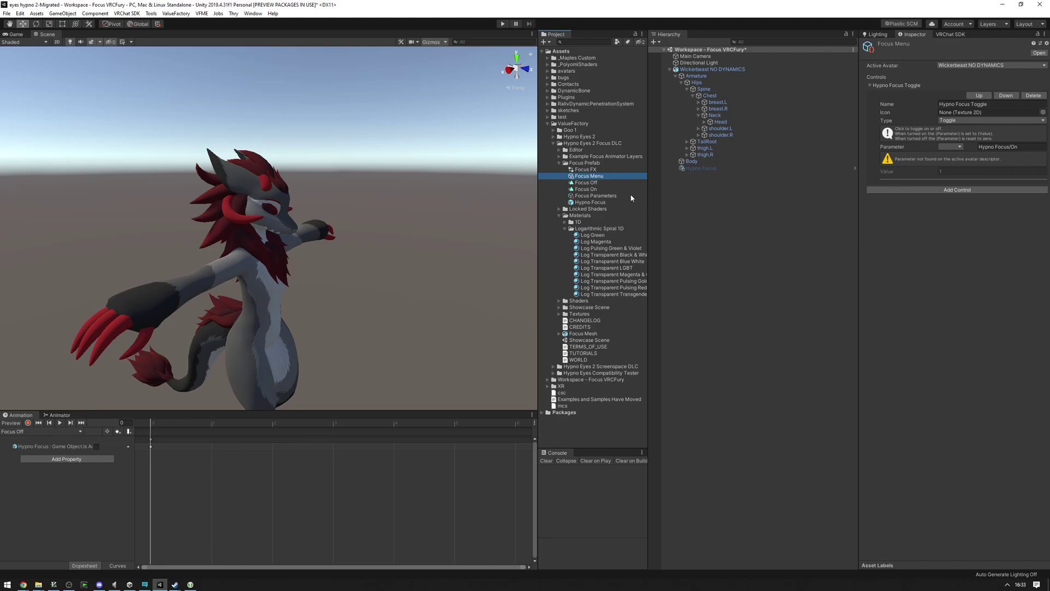
{"action": "key", "text": "Up"}
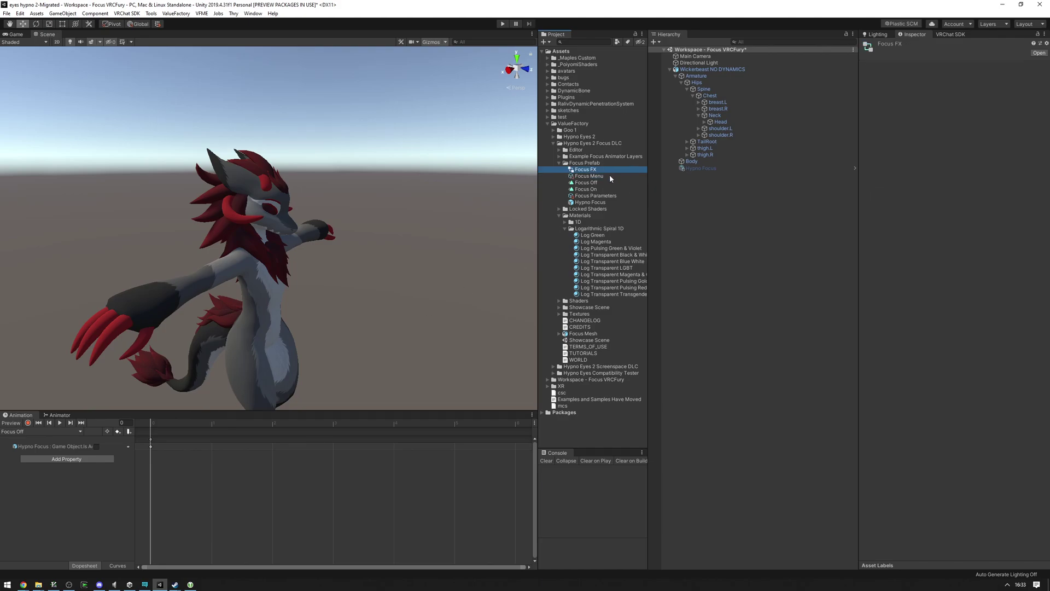
{"action": "double_click", "coordinate": [598, 170]}
{"action": "left_click_drag", "start_coordinate": [268, 405], "coordinate": [316, 259]}
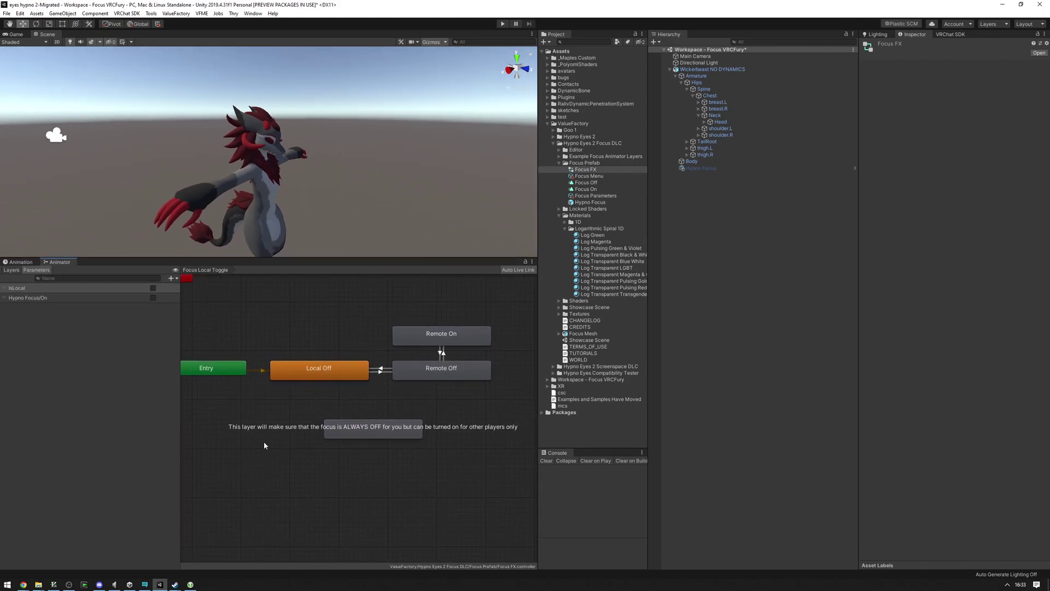
{"action": "middle_click_drag", "start_coordinate": [436, 439], "coordinate": [435, 443]}
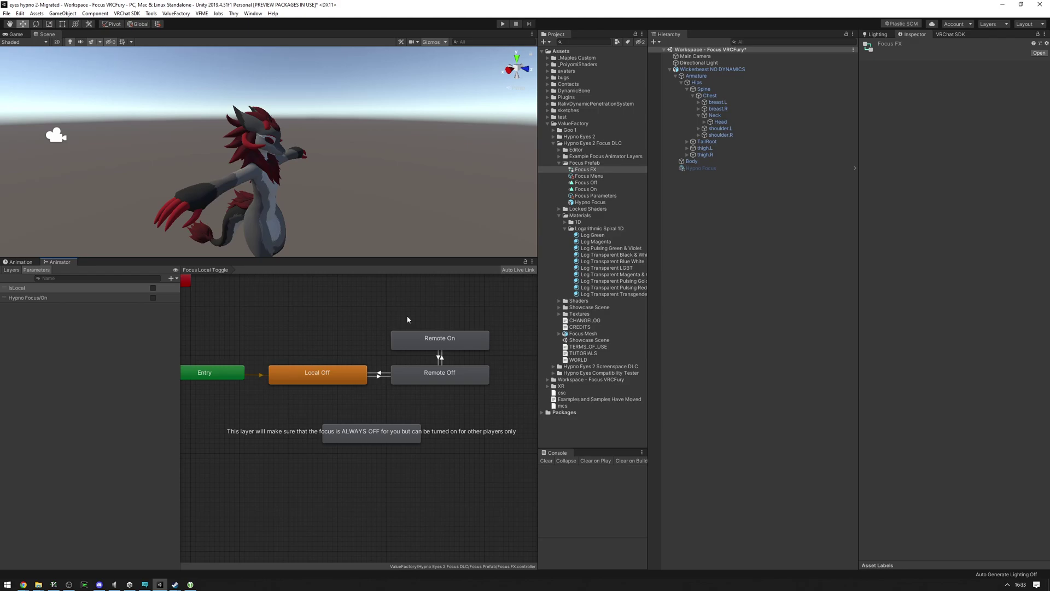
Step: Examine the Local Off, Remote Off and Remote On states and their transitions in the Focus Local Toggle layer
{"action": "left_click_drag", "start_coordinate": [398, 313], "coordinate": [506, 400]}
{"action": "left_click_drag", "start_coordinate": [494, 398], "coordinate": [391, 322]}
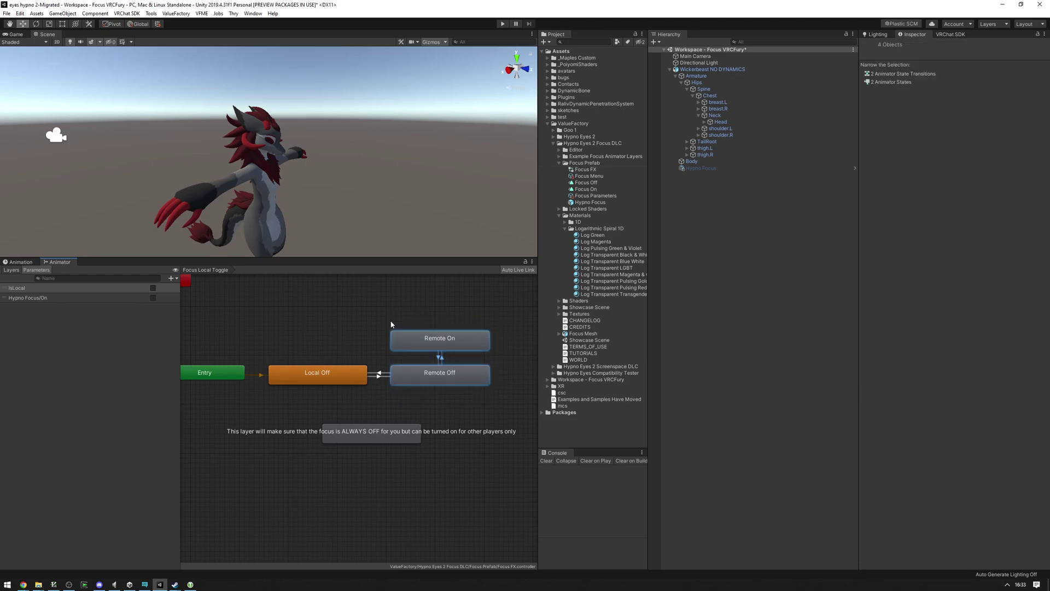
{"action": "left_click", "coordinate": [399, 324]}
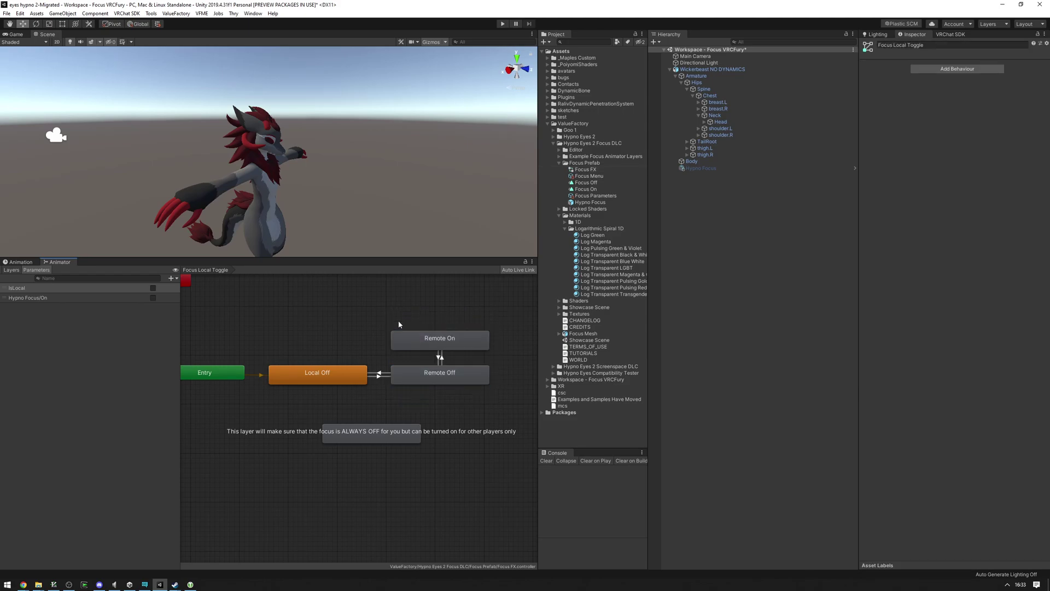
{"action": "left_click", "coordinate": [328, 375]}
{"action": "left_click", "coordinate": [293, 391]}
{"action": "left_click_drag", "start_coordinate": [387, 304], "coordinate": [511, 408]}
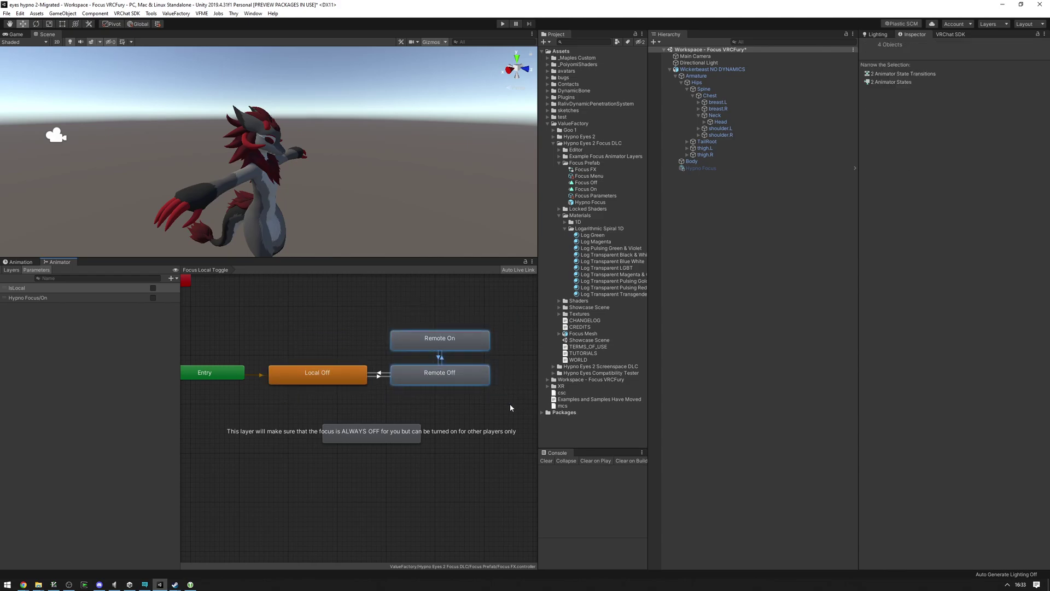
{"action": "left_click", "coordinate": [510, 408]}
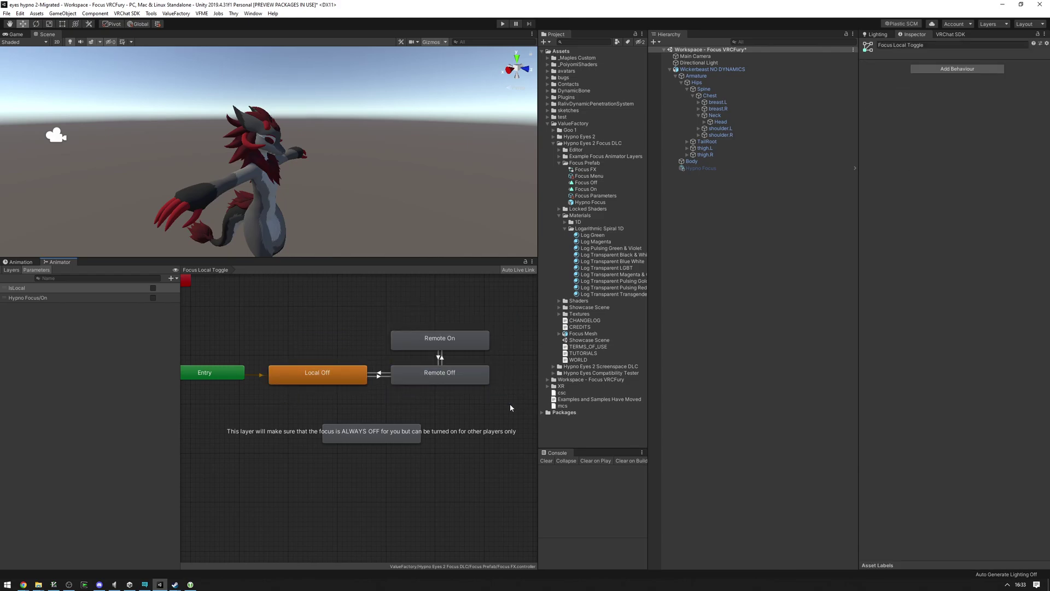
Step: Review the Hypno Focus Toggle control in the Focus Menu asset alongside the Focus Local Toggle state graph
{"action": "left_click", "coordinate": [589, 175]}
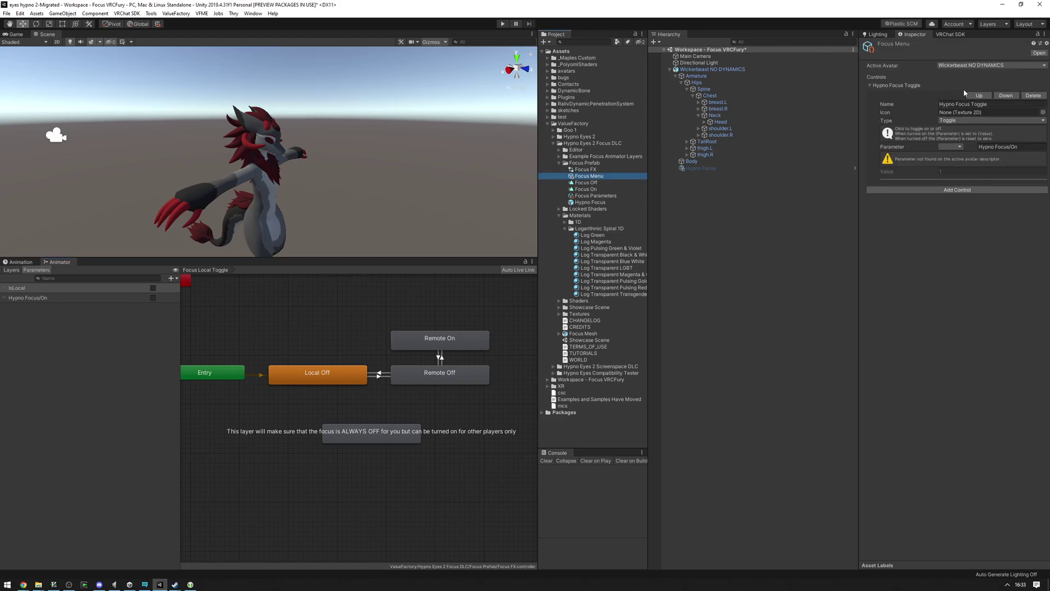
{"action": "middle_click_drag", "start_coordinate": [240, 312], "coordinate": [277, 338]}
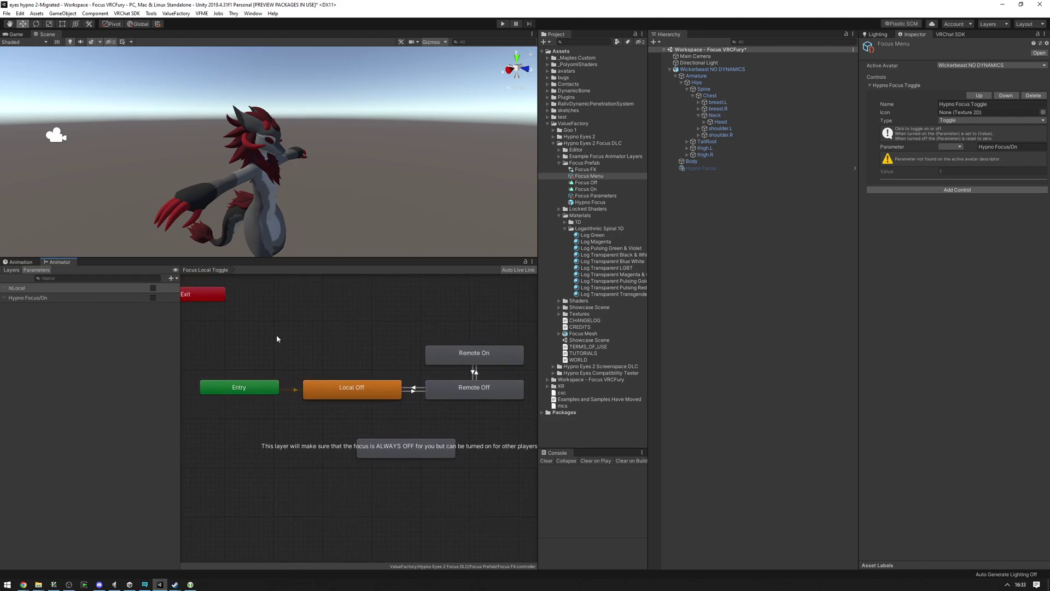
{"action": "middle_click_drag", "start_coordinate": [411, 341], "coordinate": [405, 341]}
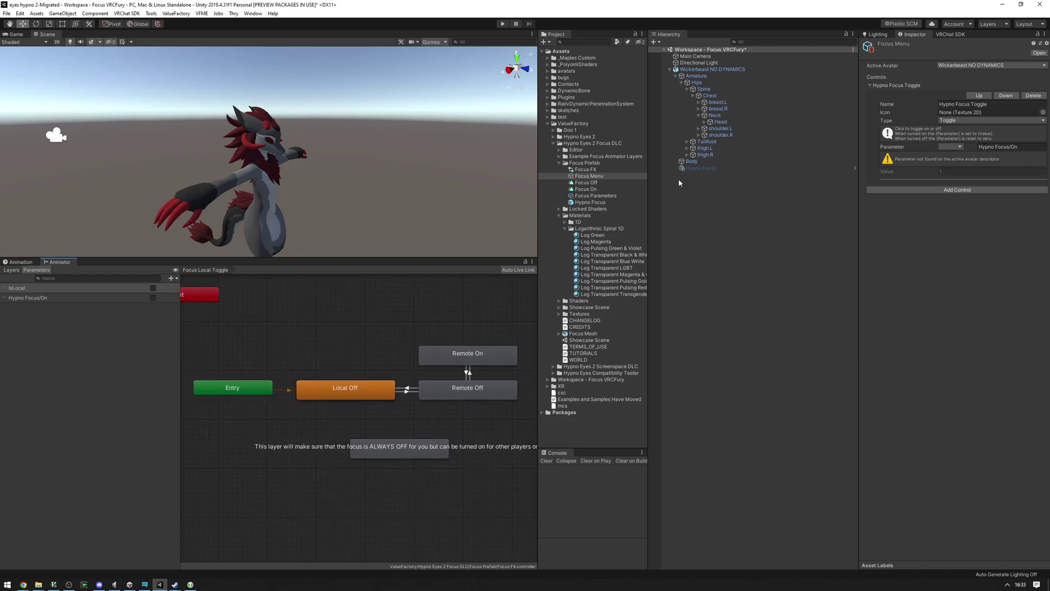